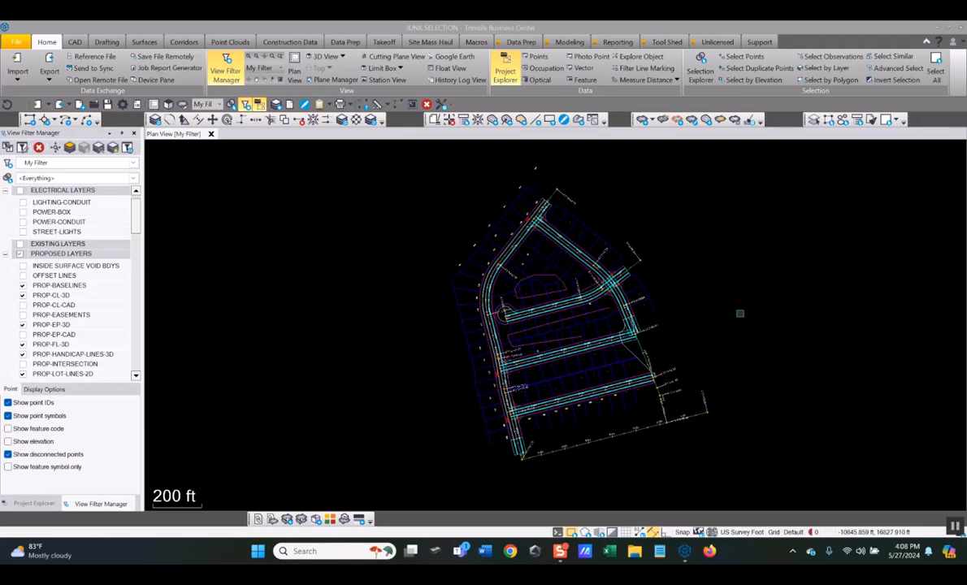
# Step: Turn on every layer in all layer groups so the whole project drawing is shown in plan view
pyautogui.click(86, 246)
pyautogui.rightClick(87, 247)
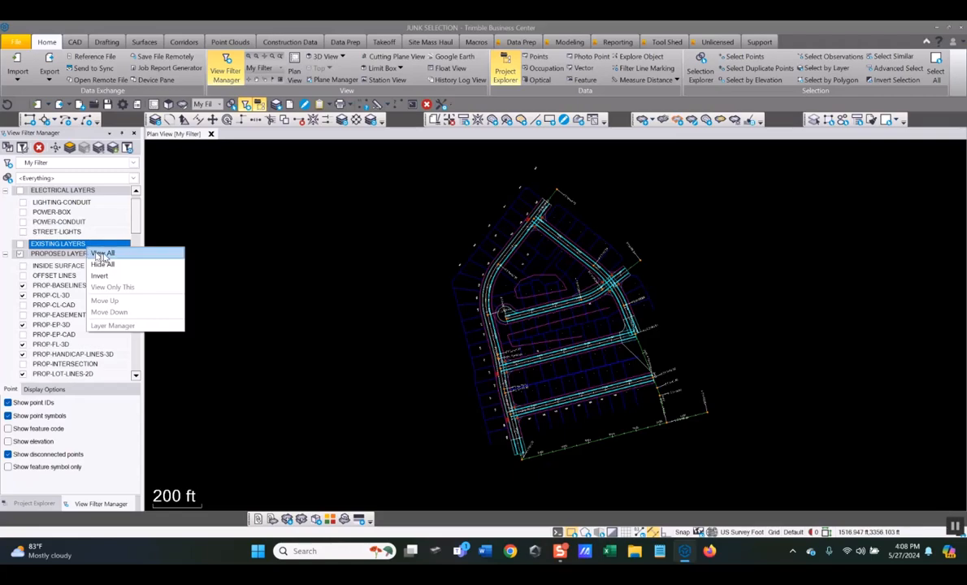
pyautogui.click(109, 256)
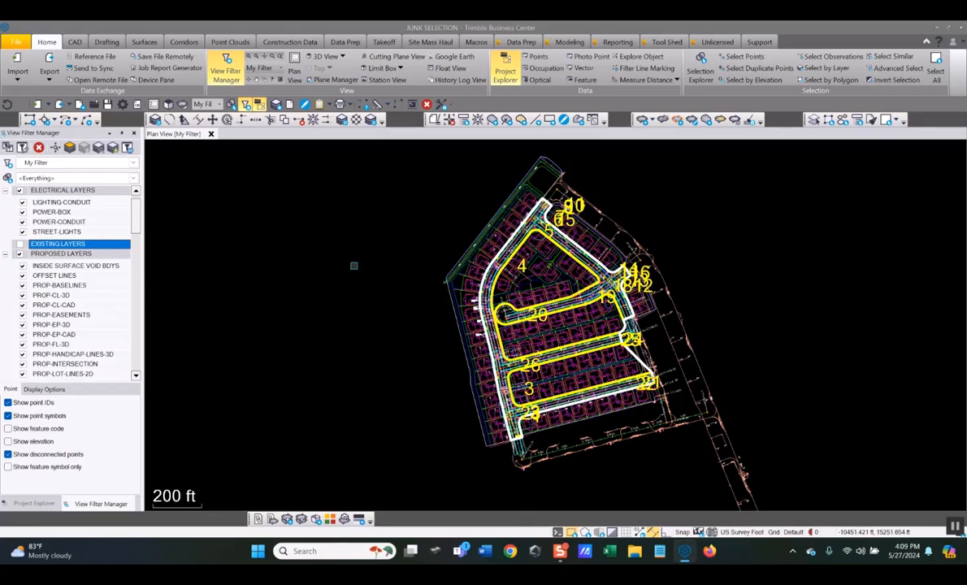
# Step: Select all members of the imported file ACAD-XR-AREA31 INCR2 - BASE.dwg to view its extent, and clear the selection
pyautogui.click(34, 504)
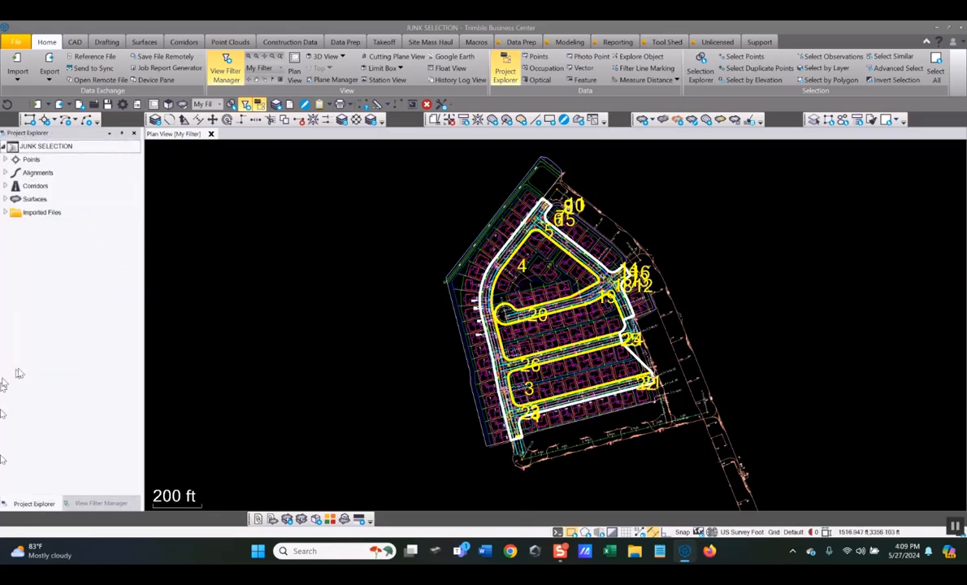
pyautogui.click(6, 213)
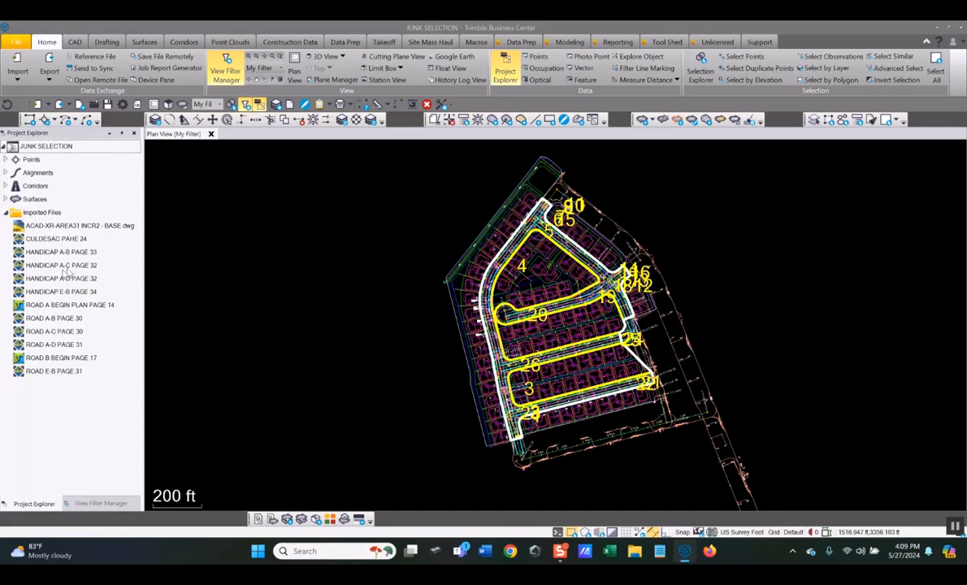
pyautogui.click(71, 226)
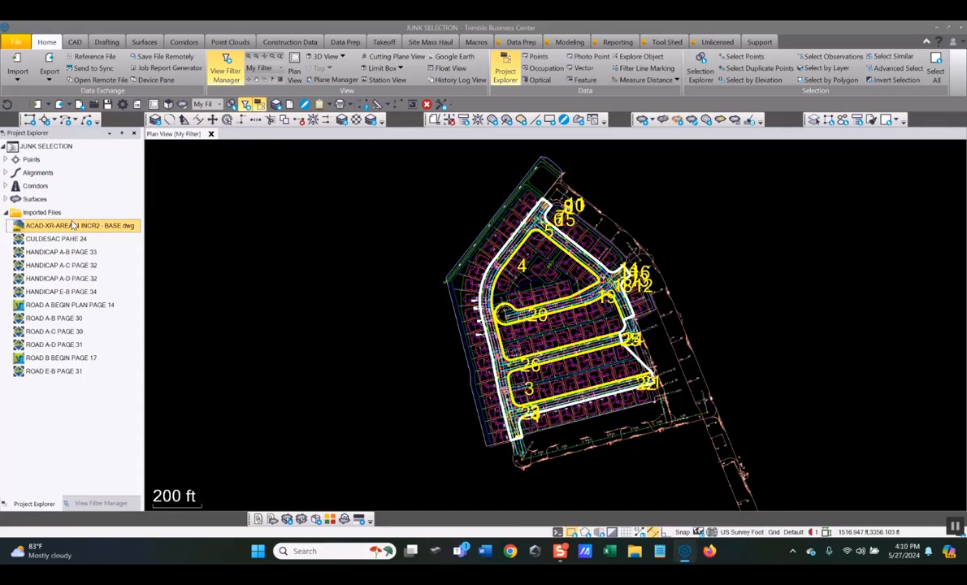
pyautogui.rightClick(69, 227)
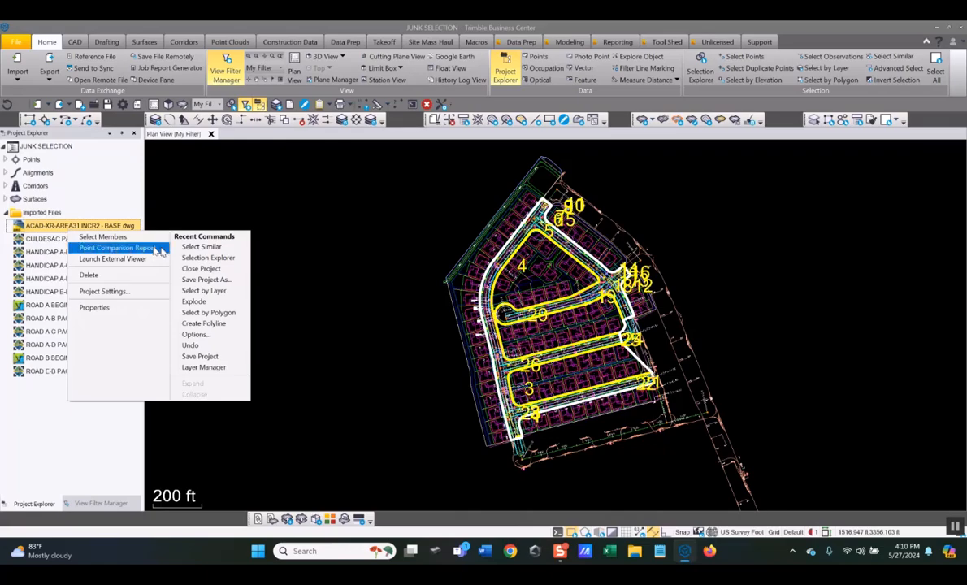
pyautogui.click(103, 236)
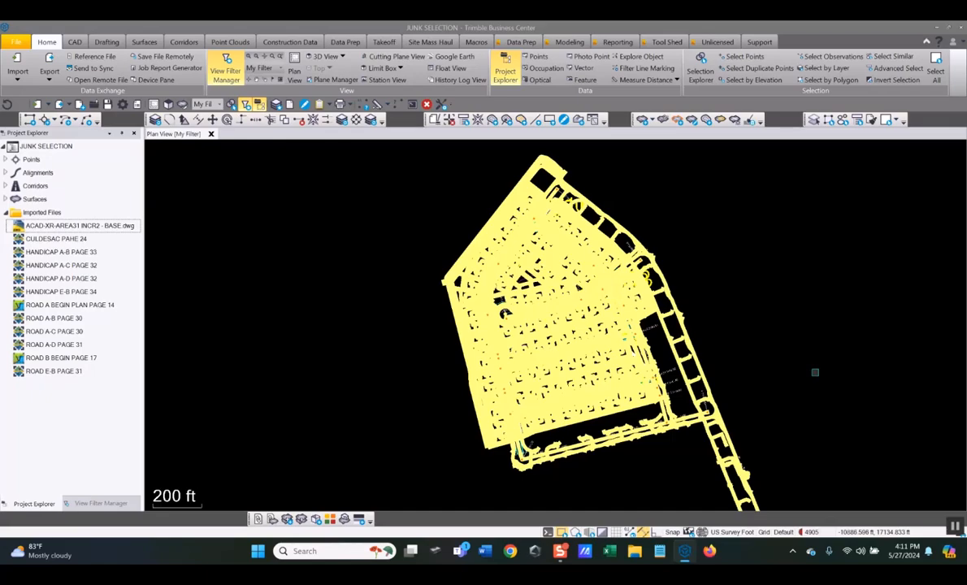
pyautogui.click(364, 224)
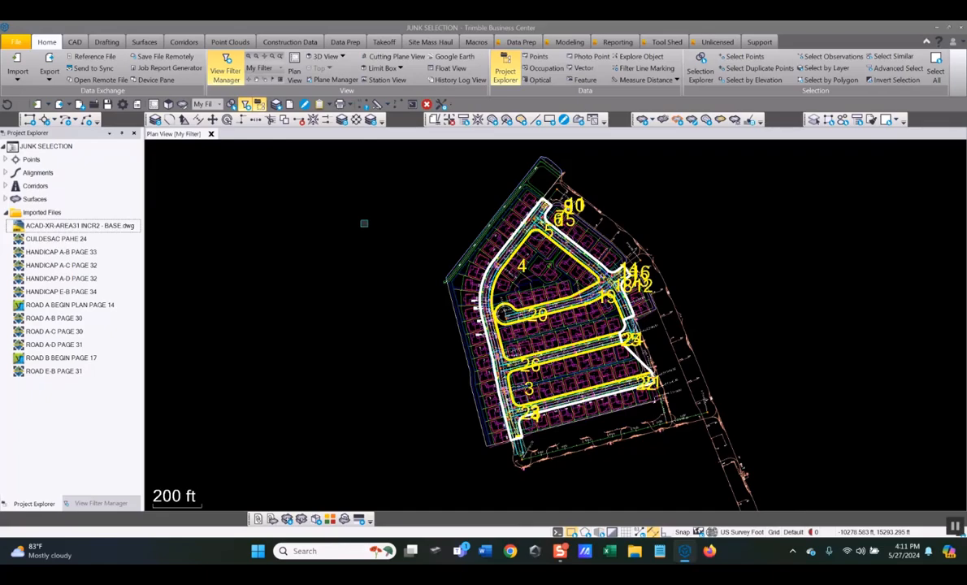
# Step: Compare the JAYS ROAL LINES and ACAD-XR-AREA31 INCR2 - BASE selection sets in the Selection Explorer, and close it with nothing selected
pyautogui.rightClick(365, 225)
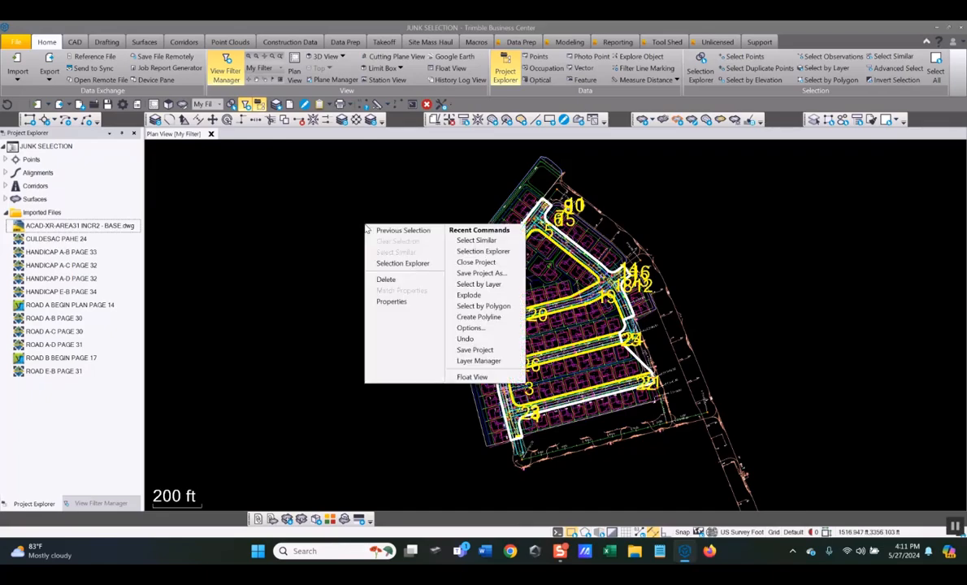
pyautogui.click(405, 264)
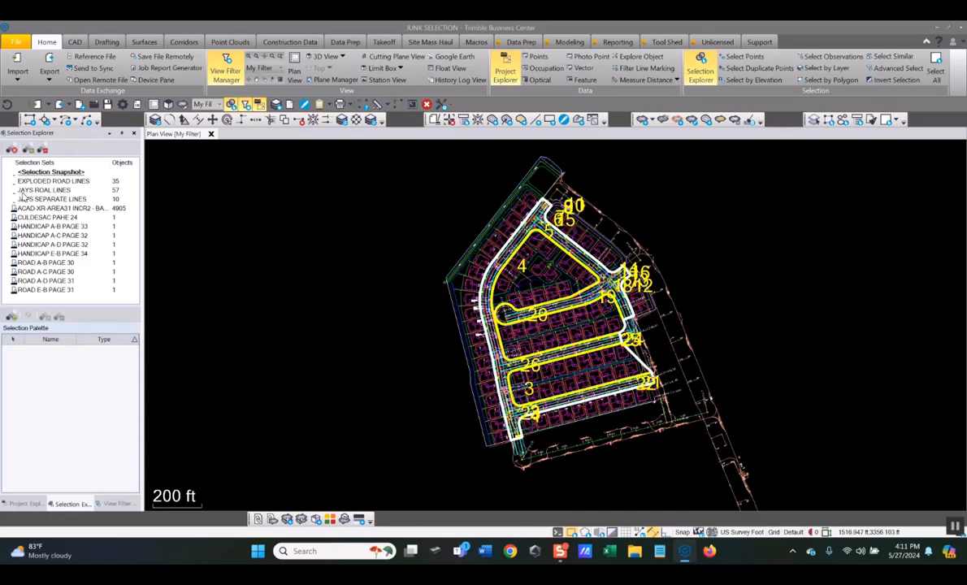
pyautogui.click(35, 191)
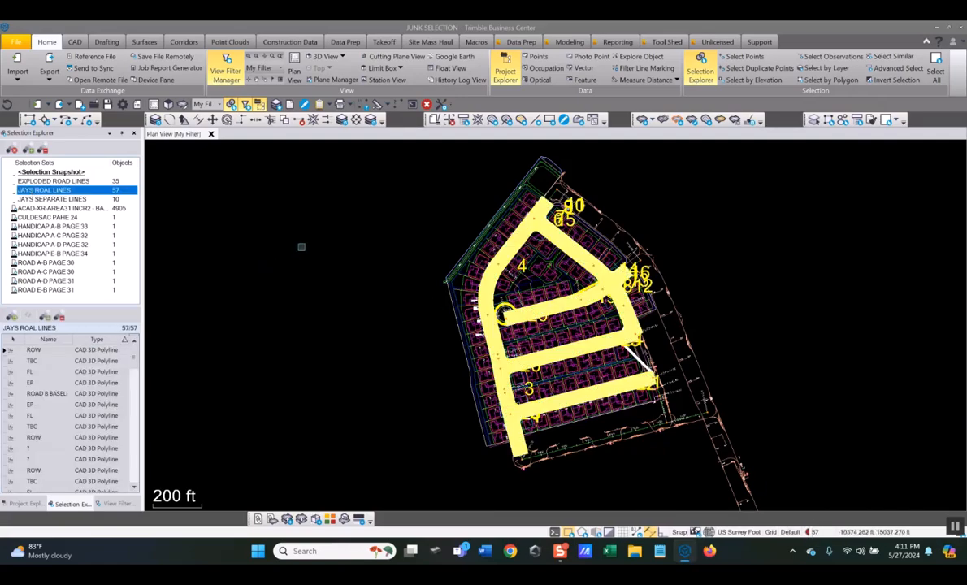
pyautogui.click(32, 209)
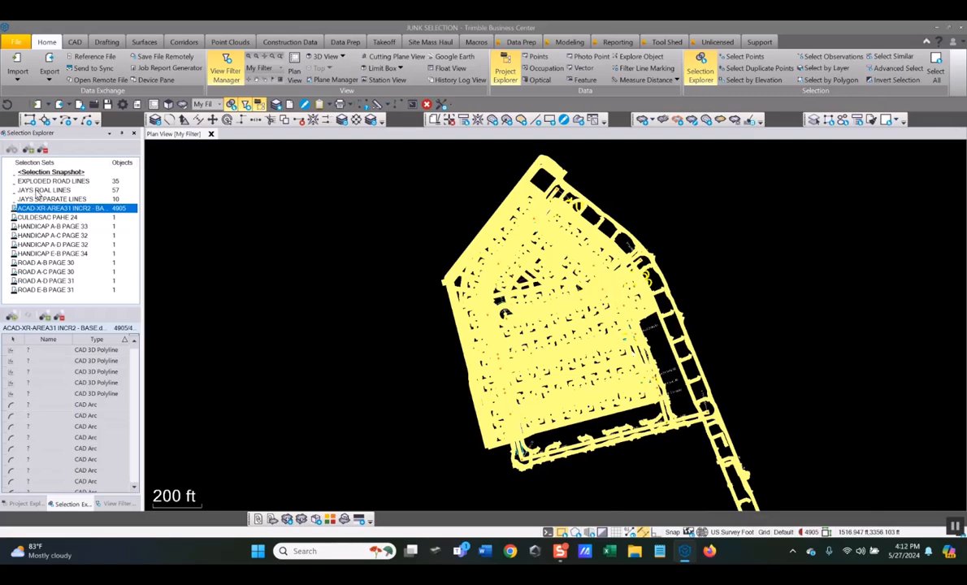
pyautogui.click(37, 192)
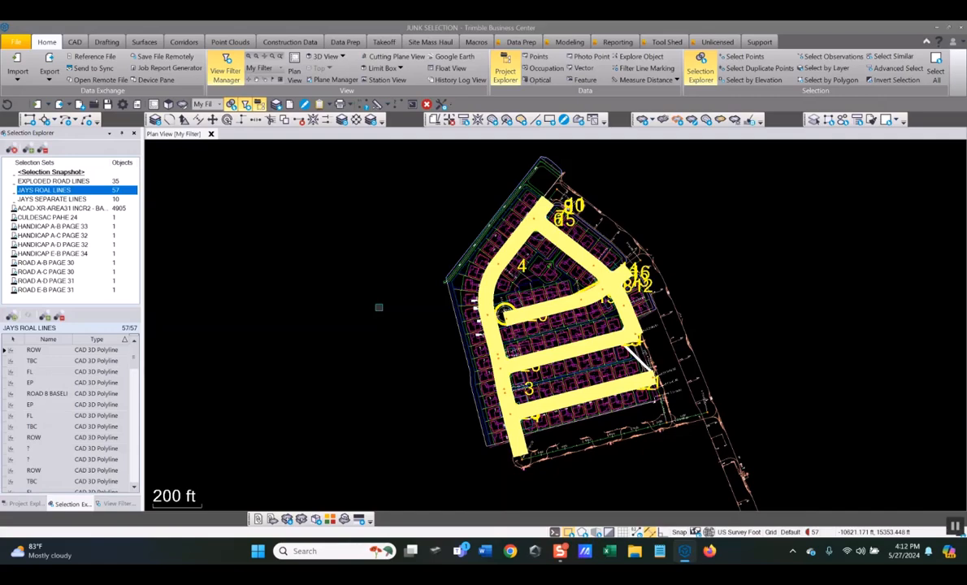
pyautogui.click(229, 249)
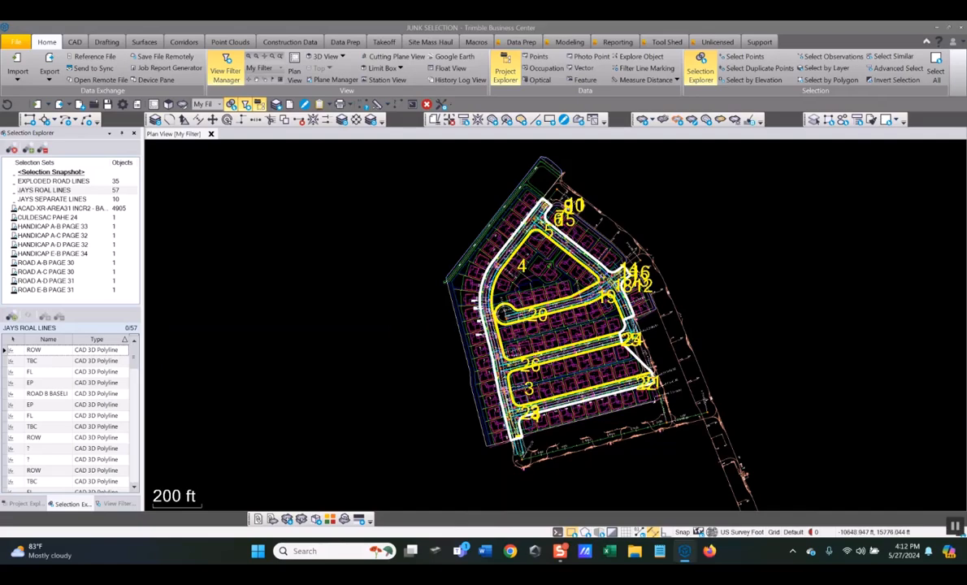
pyautogui.click(561, 301)
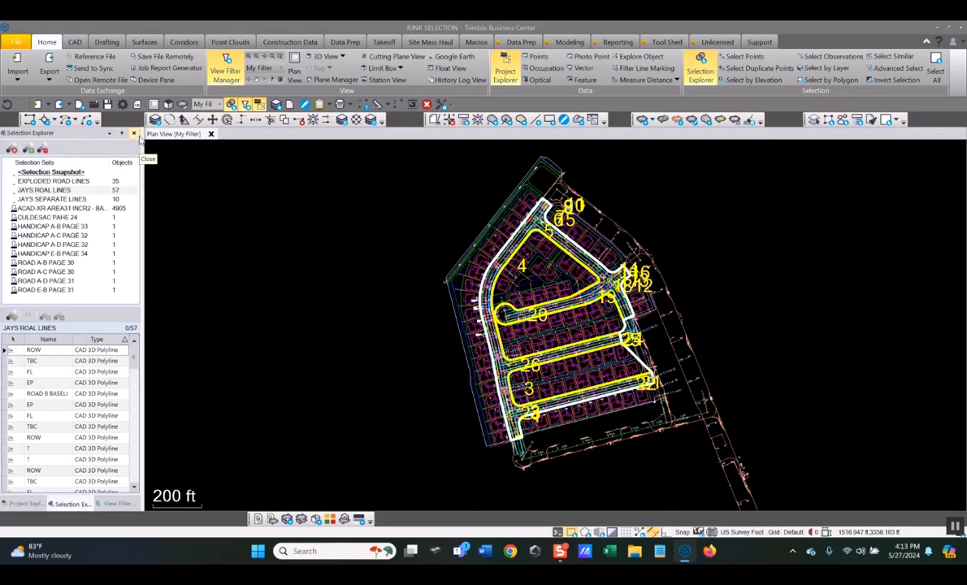
pyautogui.click(135, 134)
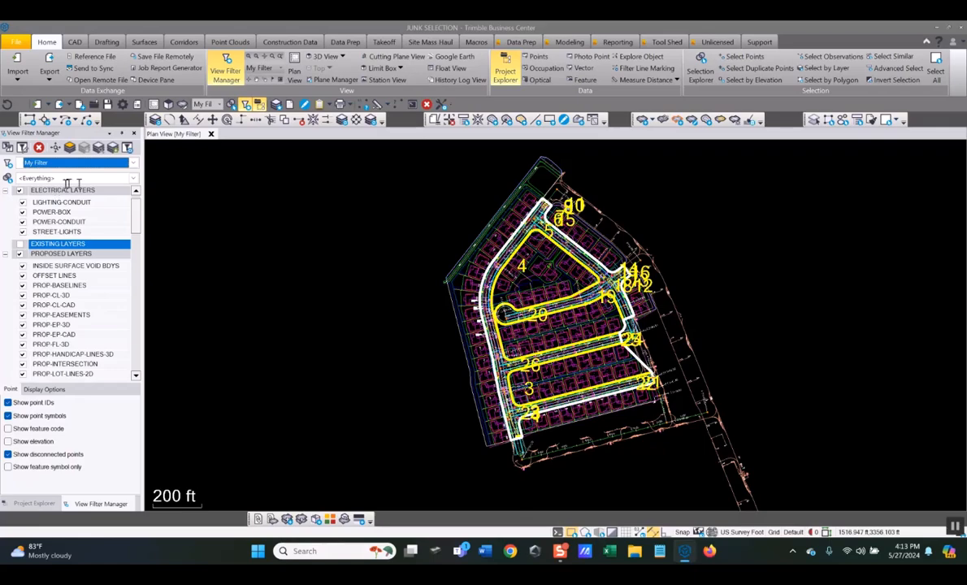
# Step: Filter the plan view to display only the members of the JAYS ROAL LINES selection set
pyautogui.click(132, 179)
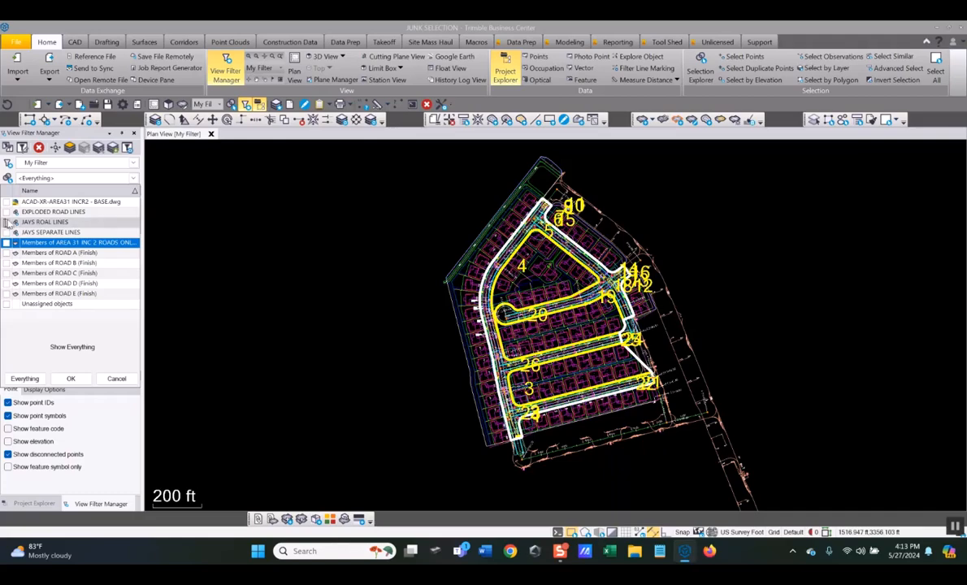
pyautogui.click(8, 224)
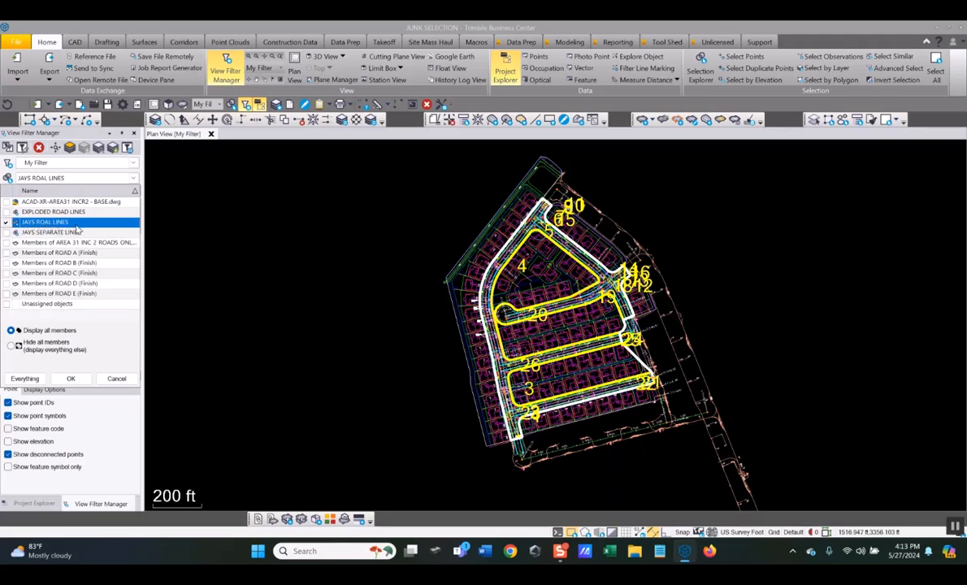
pyautogui.click(71, 378)
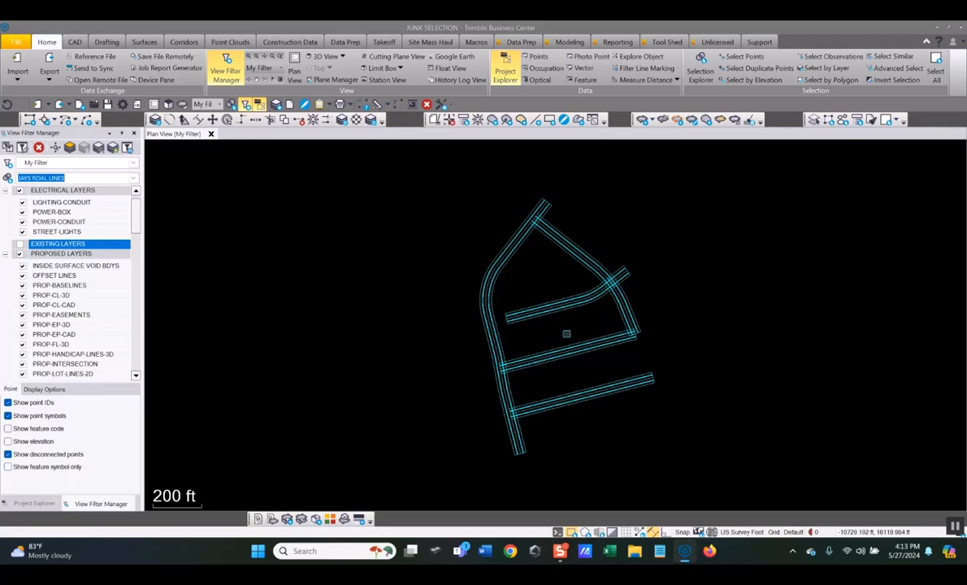
# Step: Inspect the layer properties of one outer ROW line on each of Road B and Road A, and clear the selection
pyautogui.scroll(5, 579, 256)
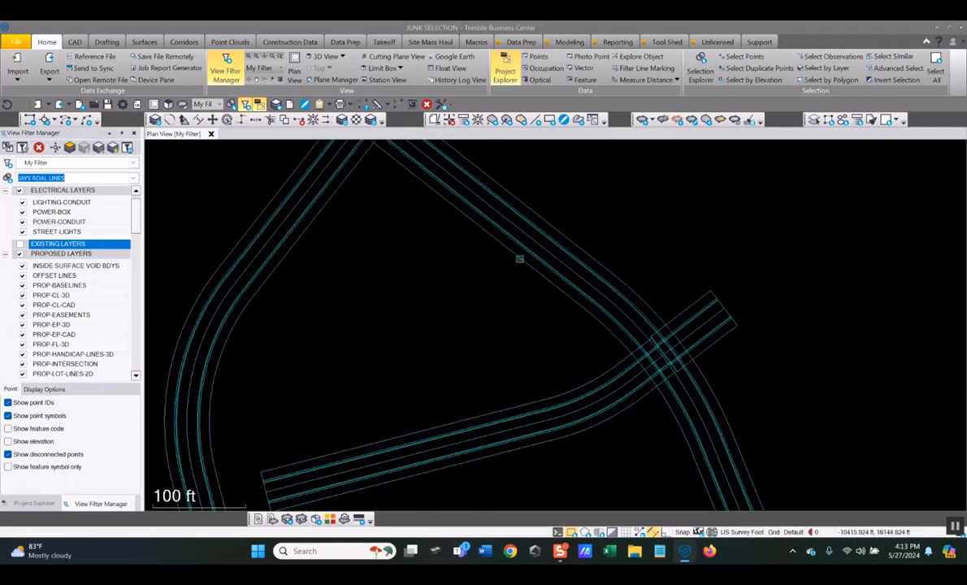
pyautogui.scroll(-5, 519, 258)
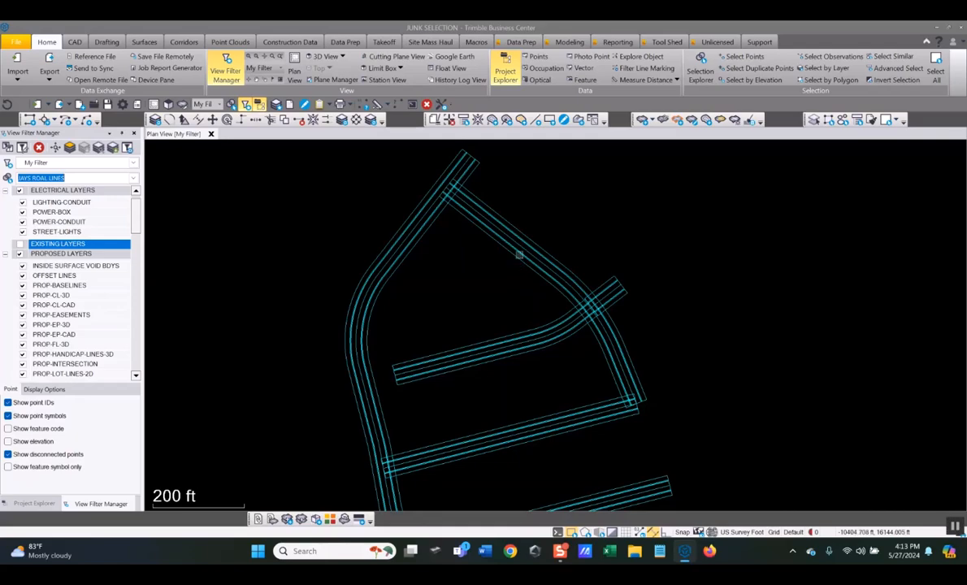
pyautogui.click(522, 262)
pyautogui.rightClick(523, 271)
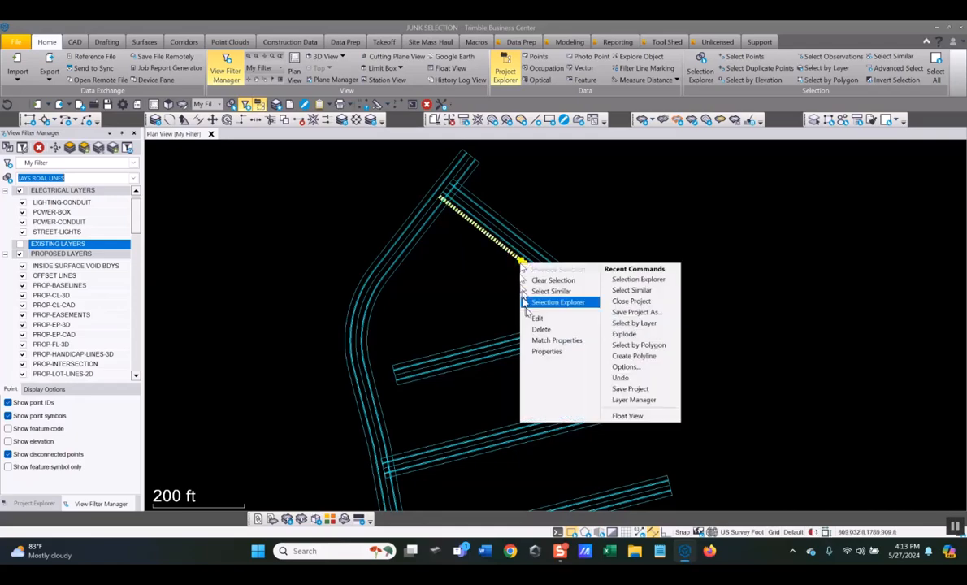
pyautogui.click(542, 351)
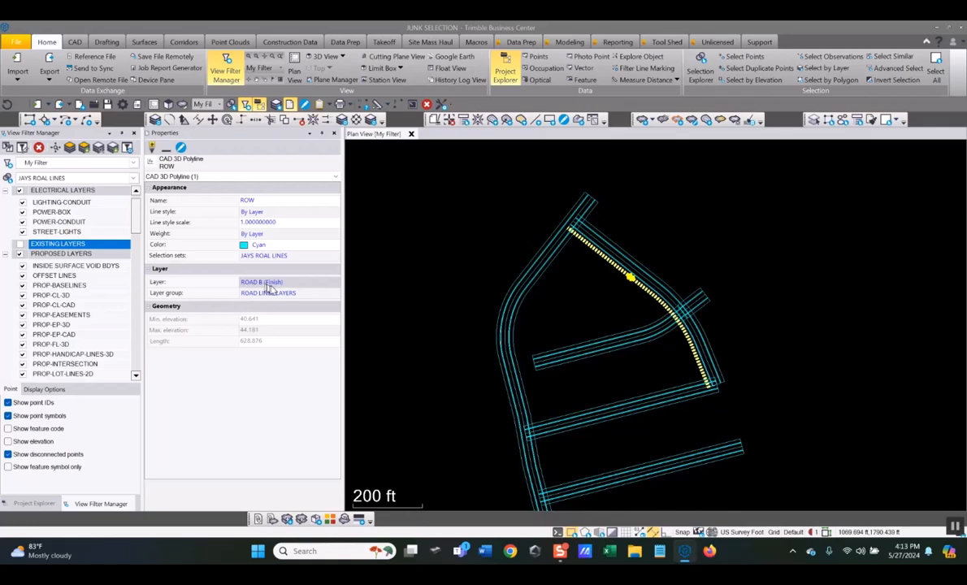
pyautogui.scroll(3, 480, 378)
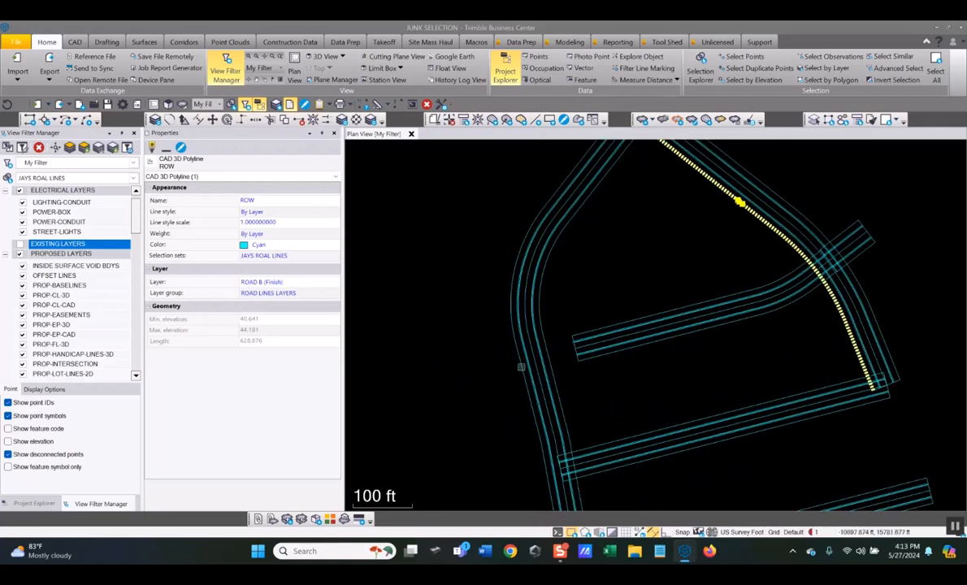
pyautogui.click(521, 367)
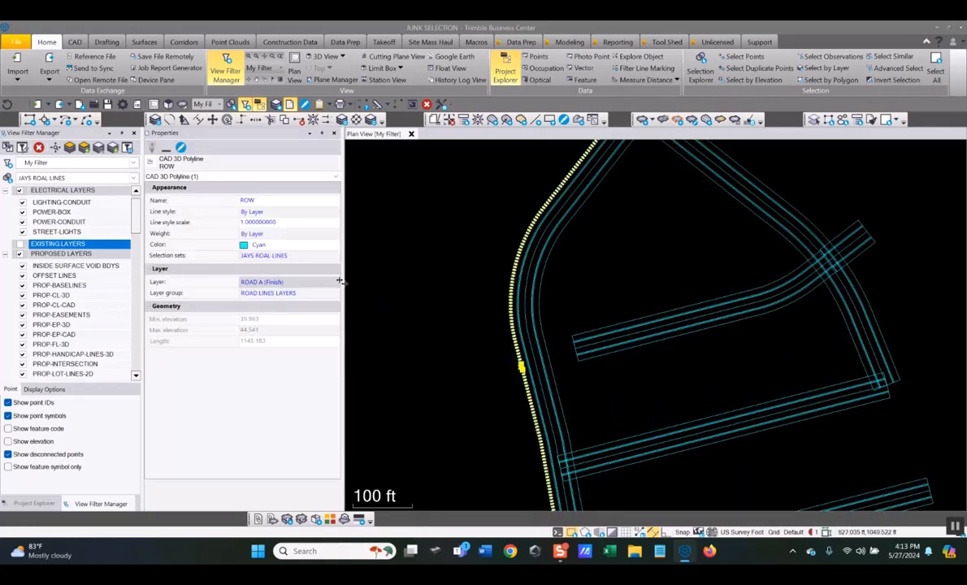
pyautogui.click(333, 133)
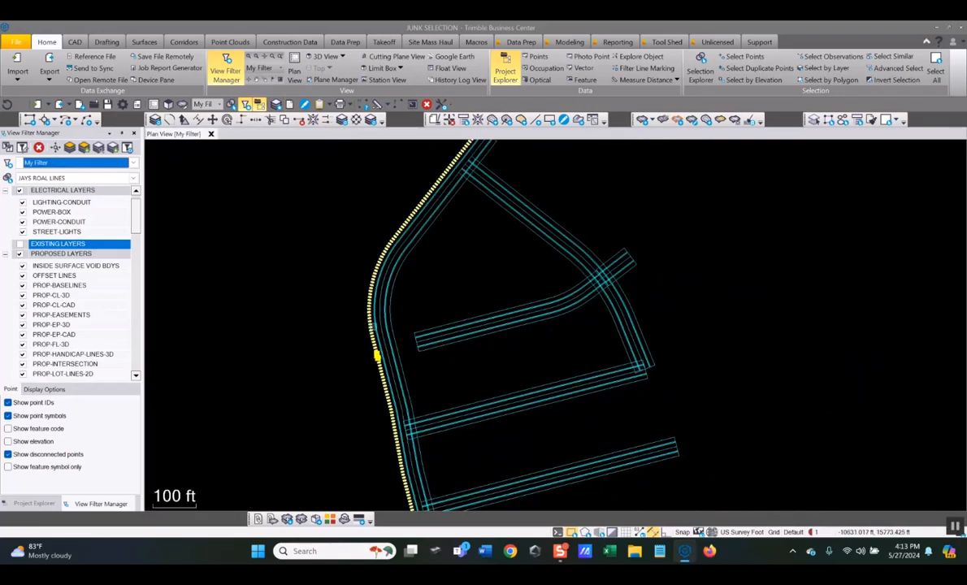
pyautogui.scroll(-2, 359, 363)
pyautogui.click(332, 362)
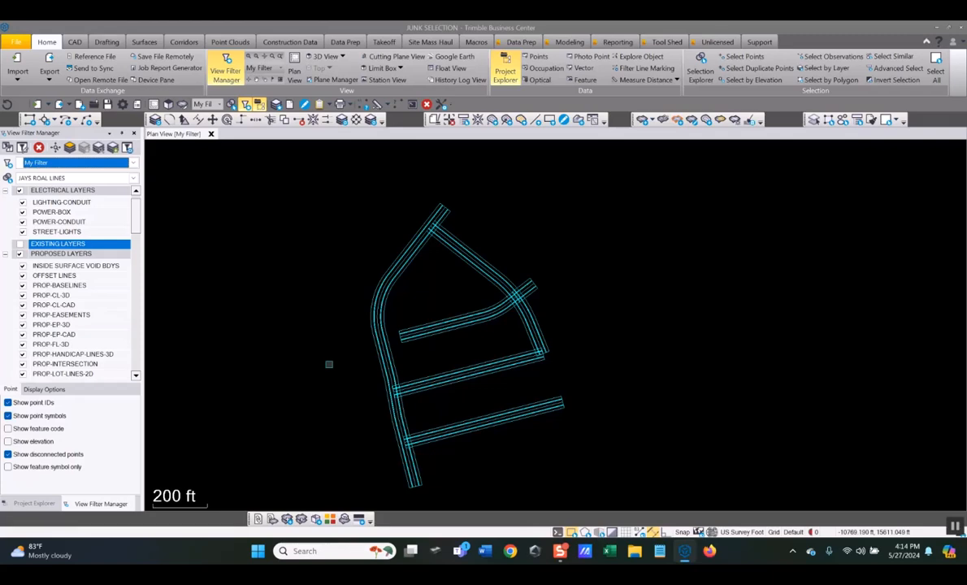
# Step: Reopen the Selection Explorer and select all members of the JAYS ROAL LINES selection set
pyautogui.rightClick(175, 219)
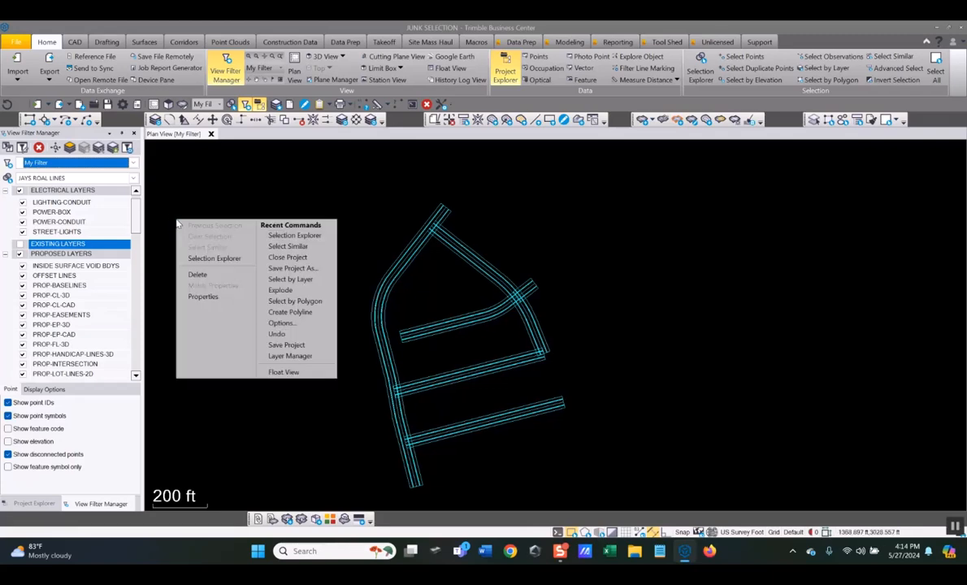
pyautogui.click(262, 235)
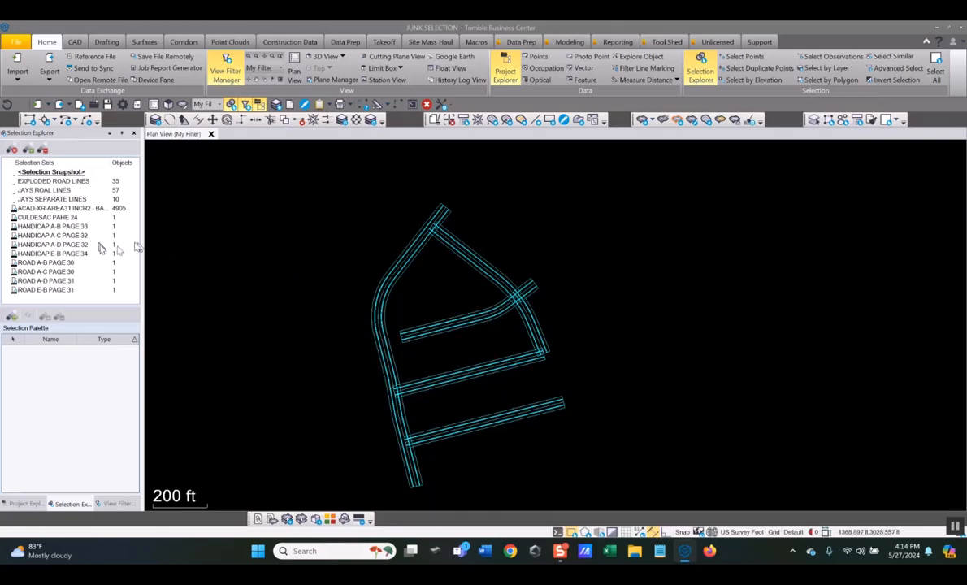
pyautogui.click(50, 189)
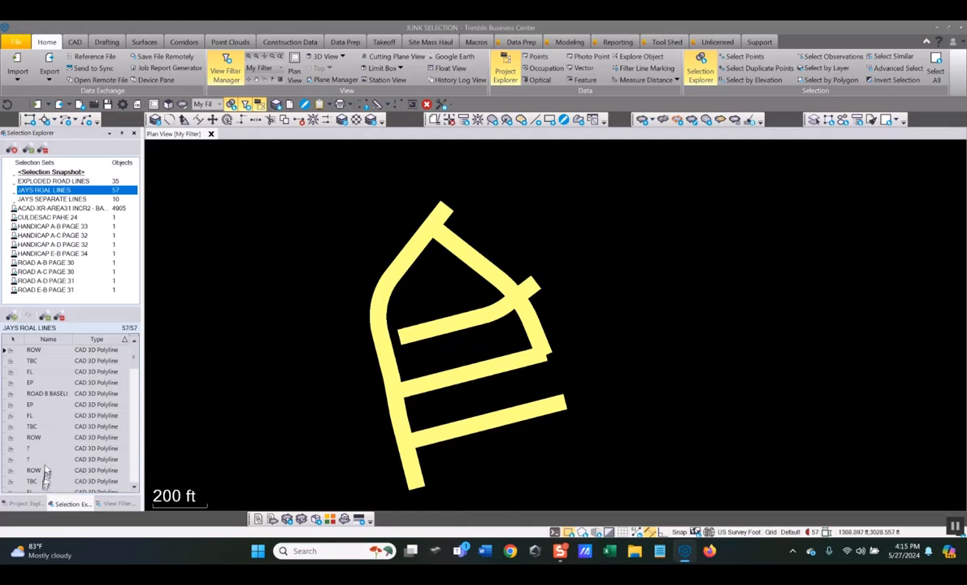
# Step: Sort the JAYS ROAL LINES members by name and select all the polylines named EP
pyautogui.click(49, 340)
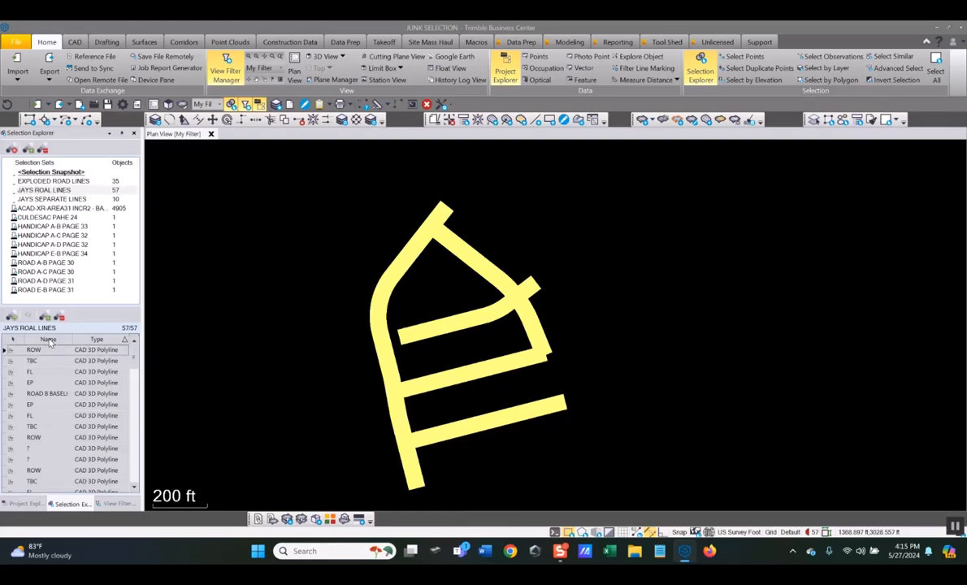
pyautogui.scroll(-3, 47, 422)
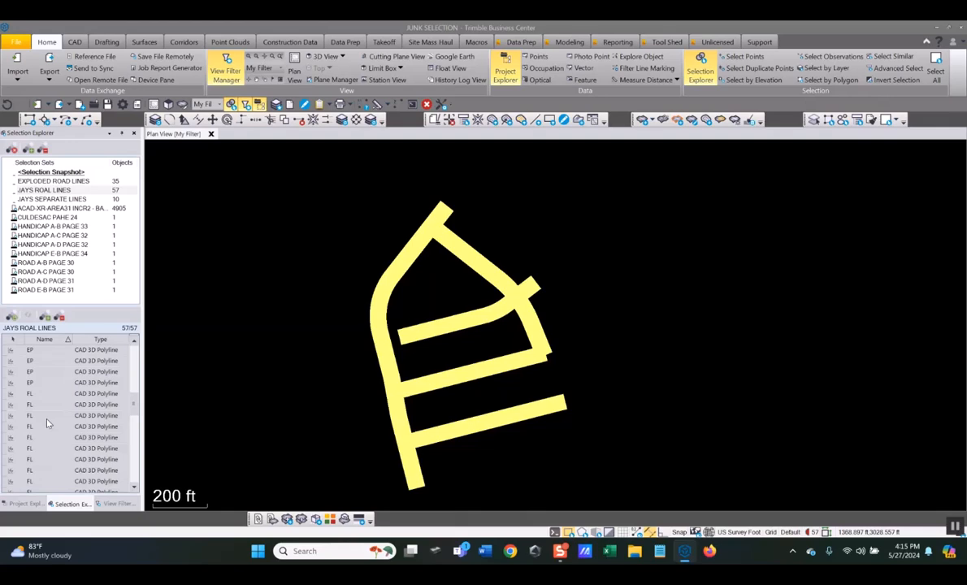
pyautogui.scroll(-1, 47, 422)
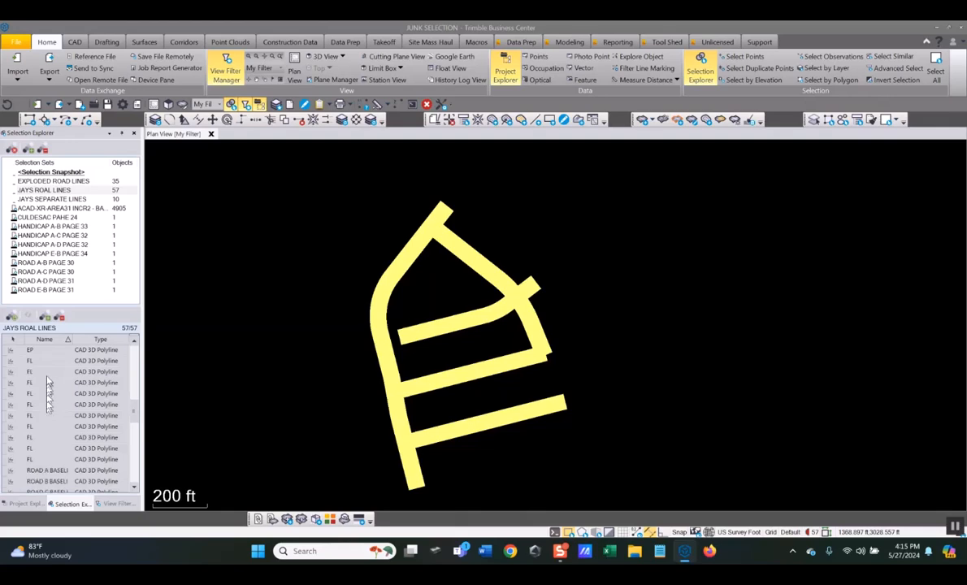
pyautogui.scroll(4, 46, 381)
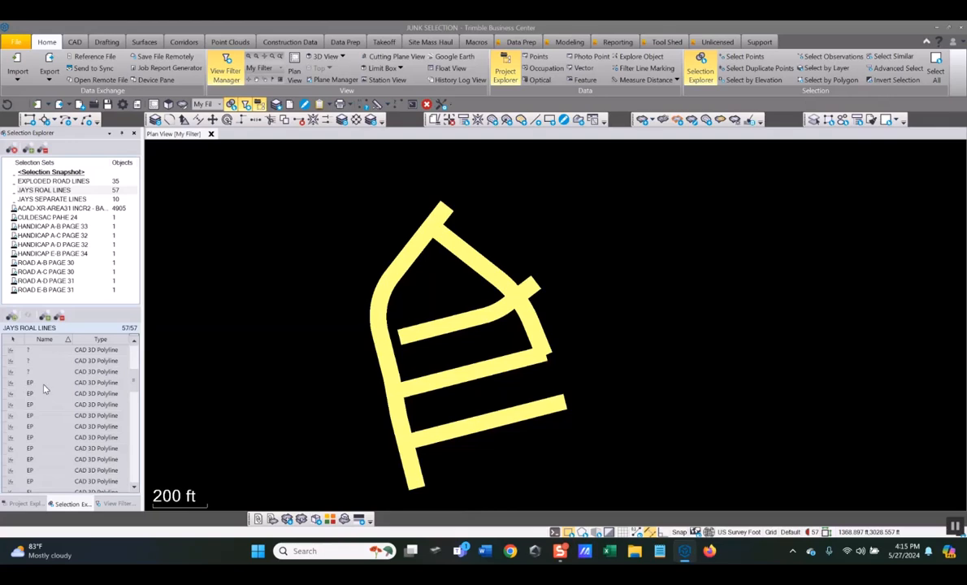
pyautogui.click(46, 386)
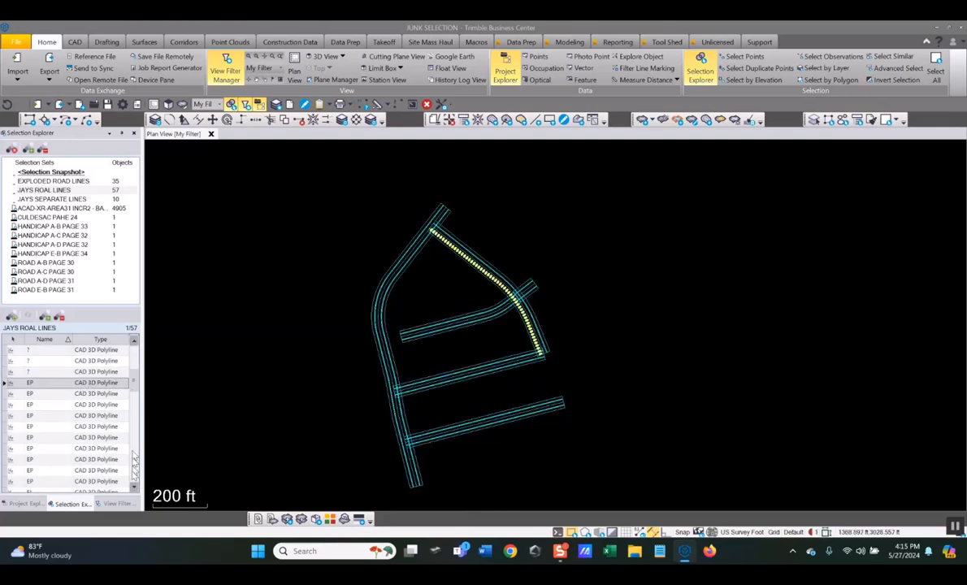
pyautogui.click(134, 487)
pyautogui.click(135, 487)
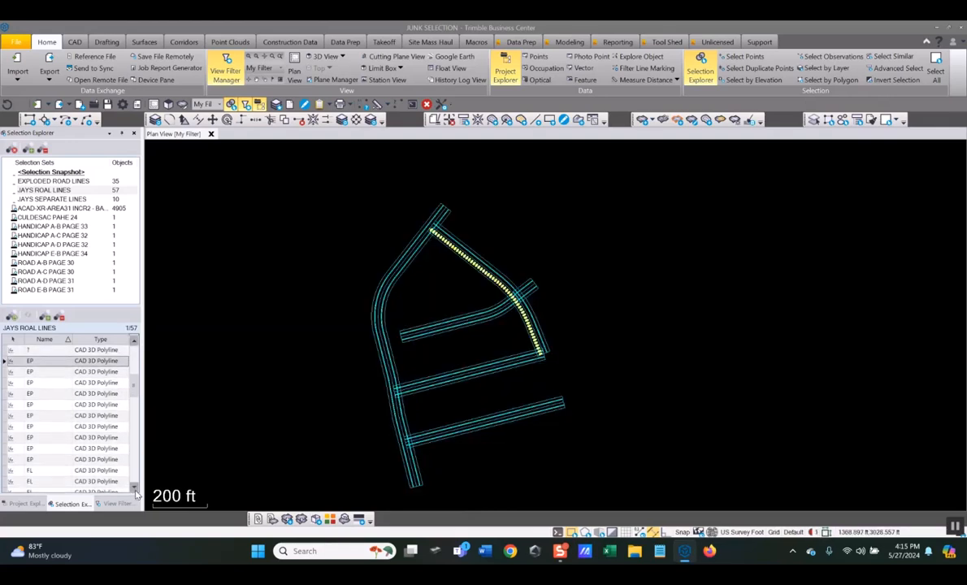
pyautogui.keyDown('shift'); pyautogui.click(41, 460); pyautogui.keyUp('shift')
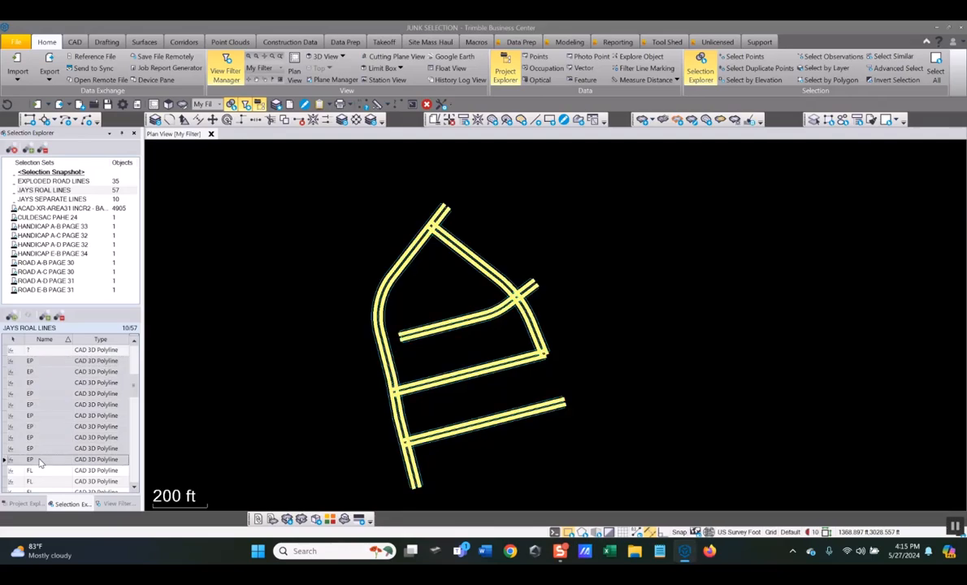
# Step: Open the properties of the selected EP lines and create a new layer named PROP-EP for them
pyautogui.rightClick(275, 290)
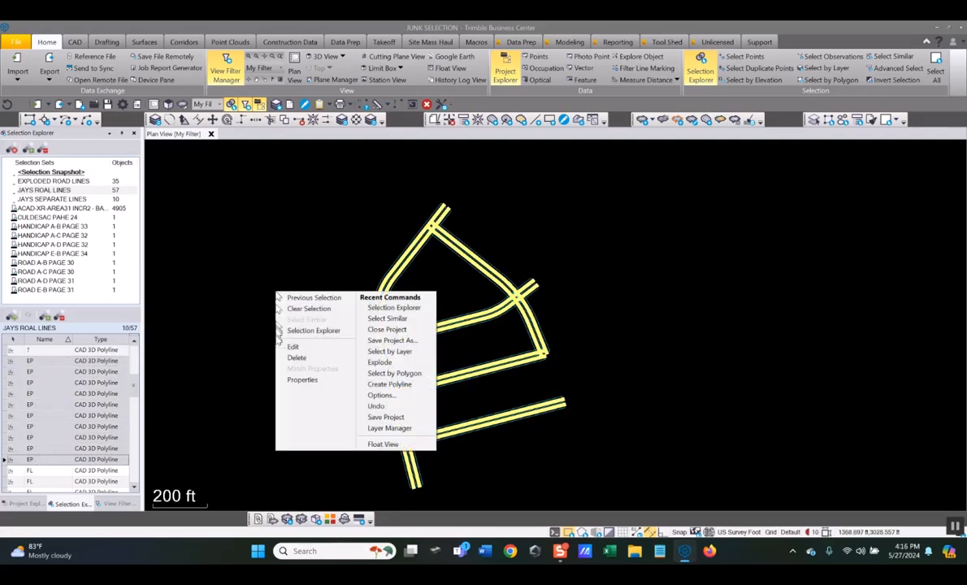
pyautogui.click(301, 380)
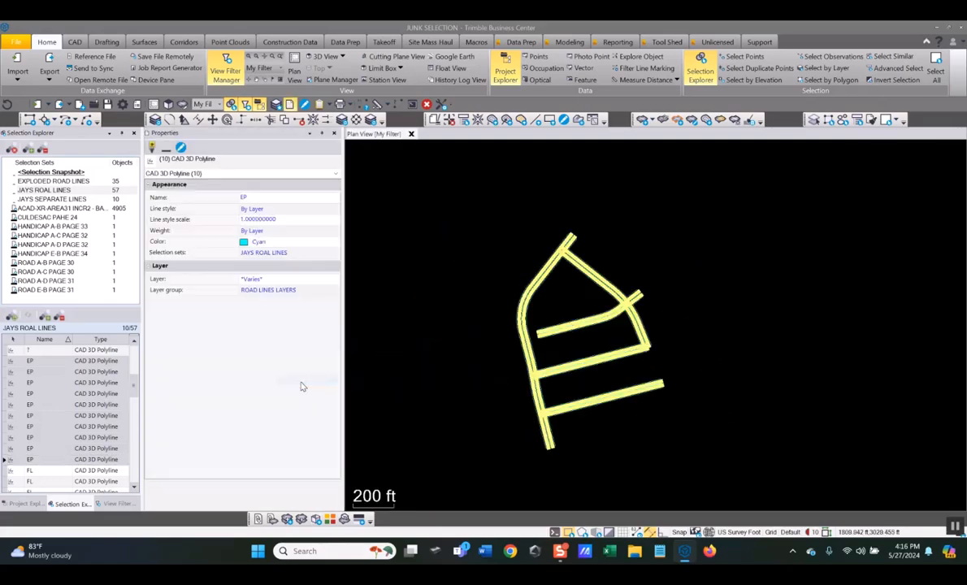
pyautogui.click(289, 280)
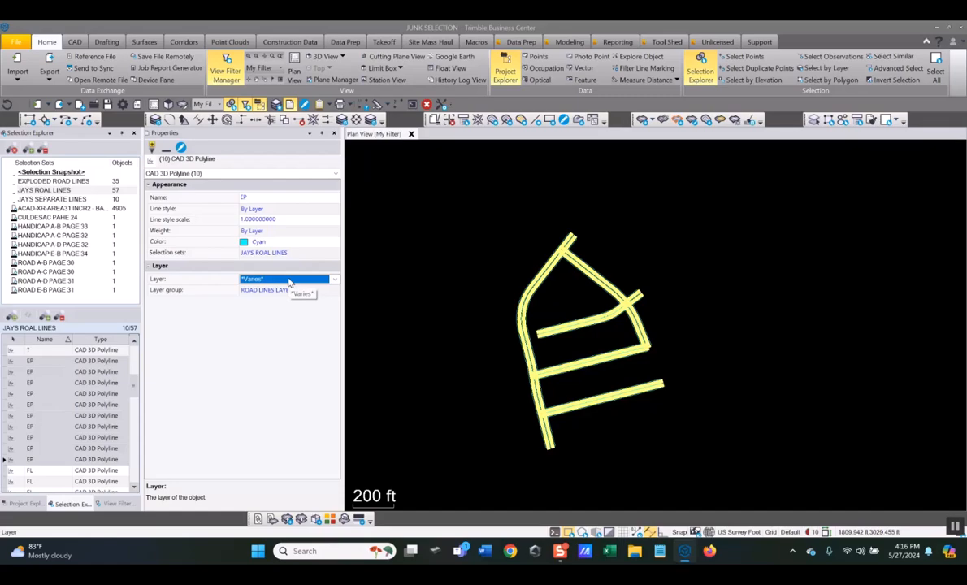
pyautogui.doubleClick(289, 282)
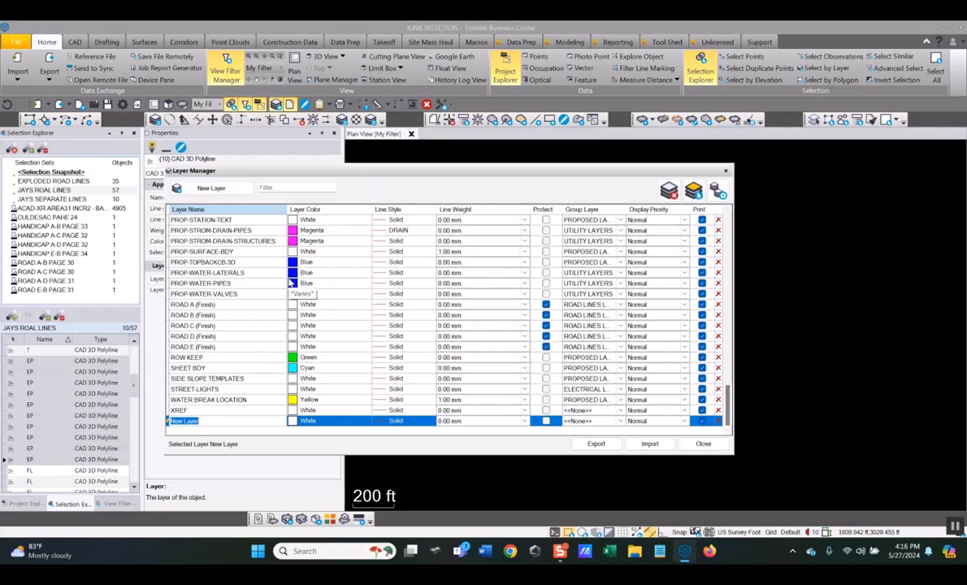
pyautogui.write('PEROP')
pyautogui.press('BackSpace')
pyautogui.press('BackSpace')
pyautogui.press('BackSpace')
pyautogui.press('BackSpace')
pyautogui.write('ROP-EP')
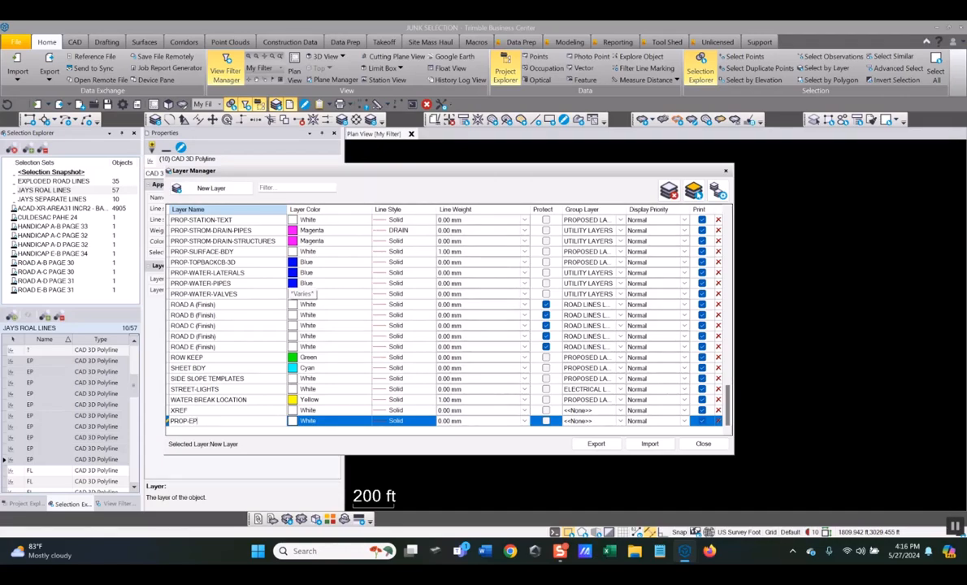
pyautogui.press('Return')
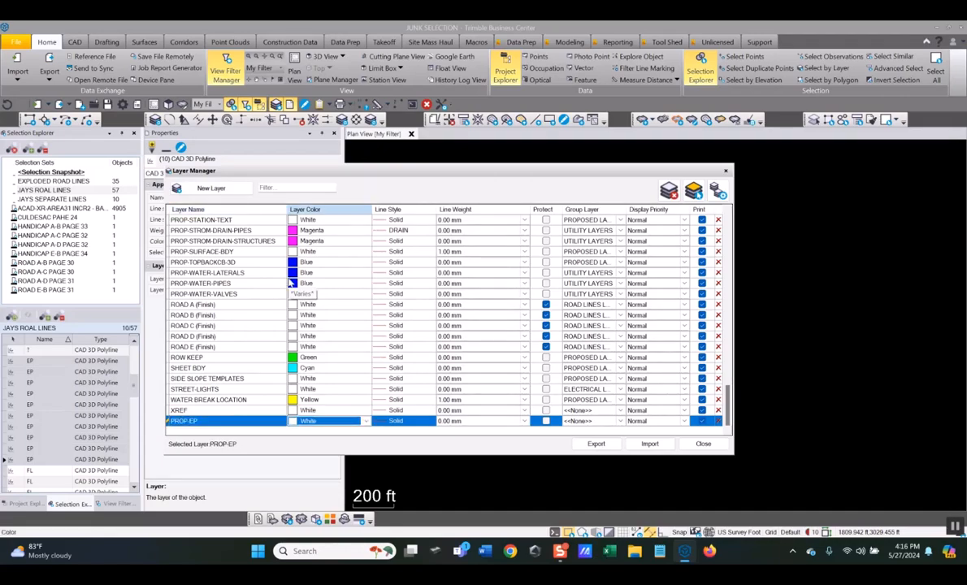
# Step: Give the PROP-EP layer the color Magenta, a 1.00 mm line weight and the proposed layers group, and clear the selection
pyautogui.press('m')
pyautogui.press('m')
pyautogui.press('Tab')
pyautogui.press('Tab')
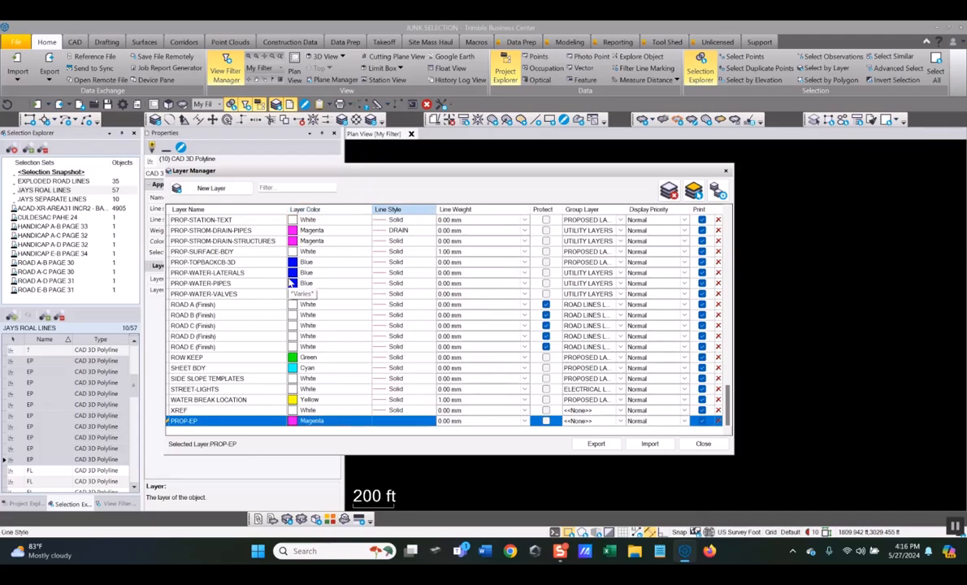
pyautogui.press('1')
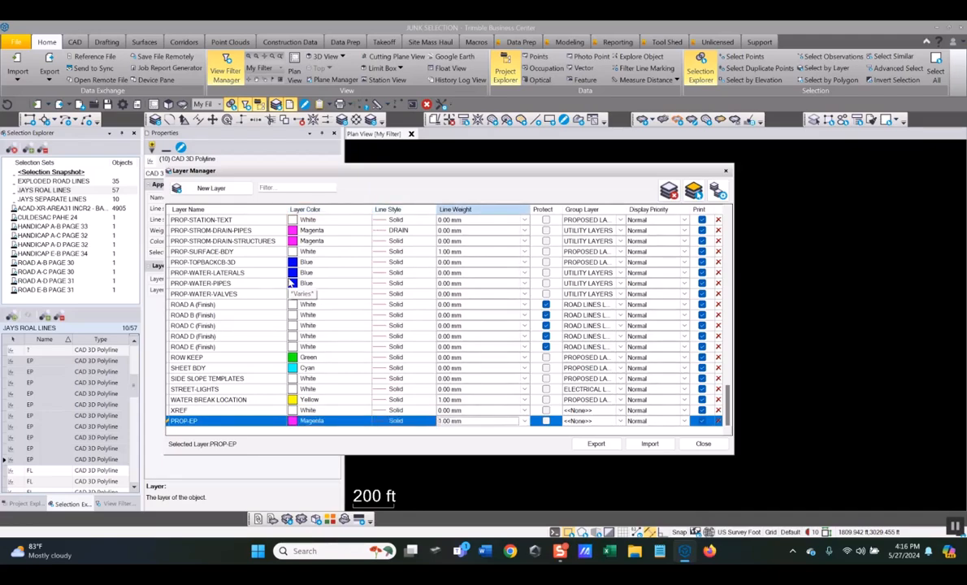
pyautogui.press('Tab')
pyautogui.press('Tab')
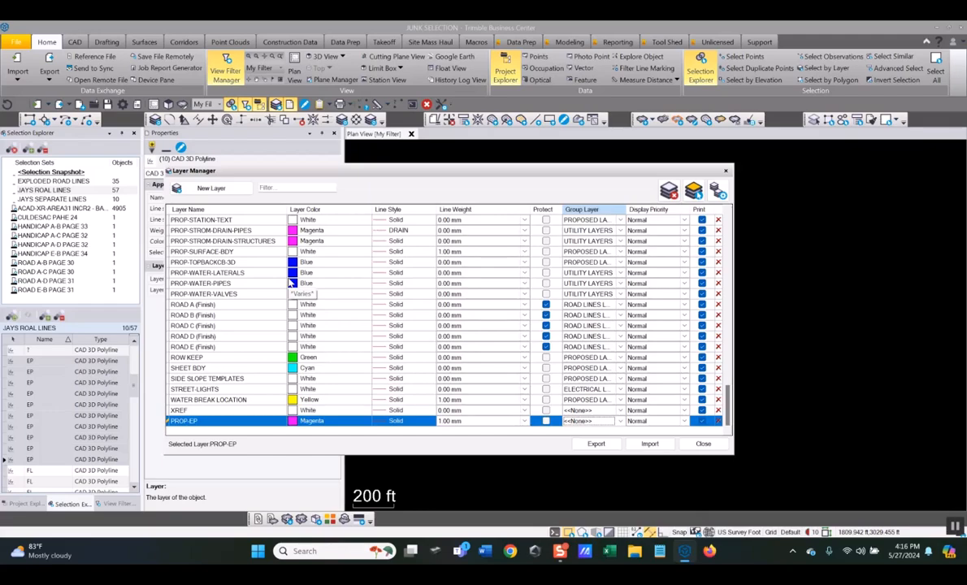
pyautogui.press('p')
pyautogui.click(703, 444)
pyautogui.press('Escape')
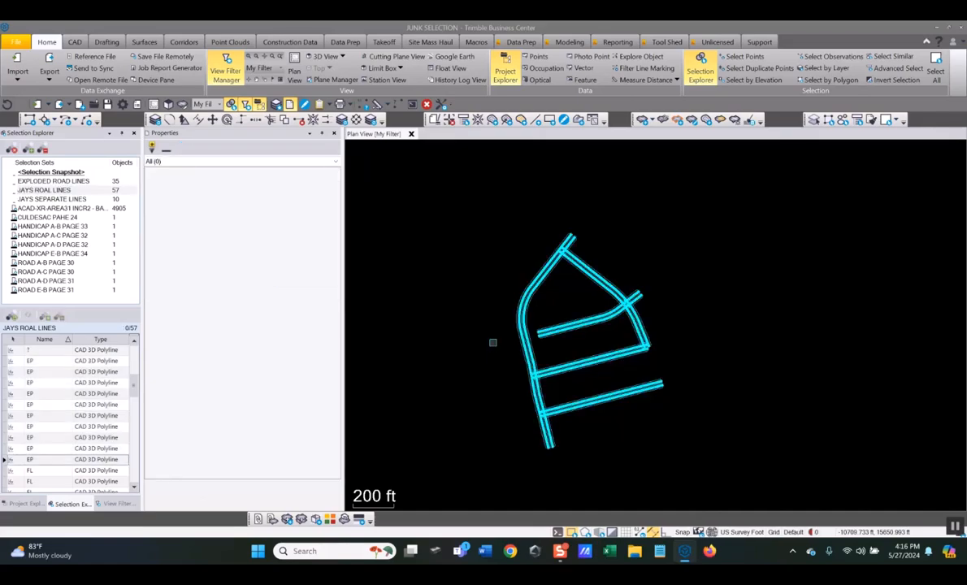
# Step: Examine the color and weight of the EP lines along the road curve in the plan view, and close the properties
pyautogui.scroll(2, 520, 306)
pyautogui.scroll(6, 520, 305)
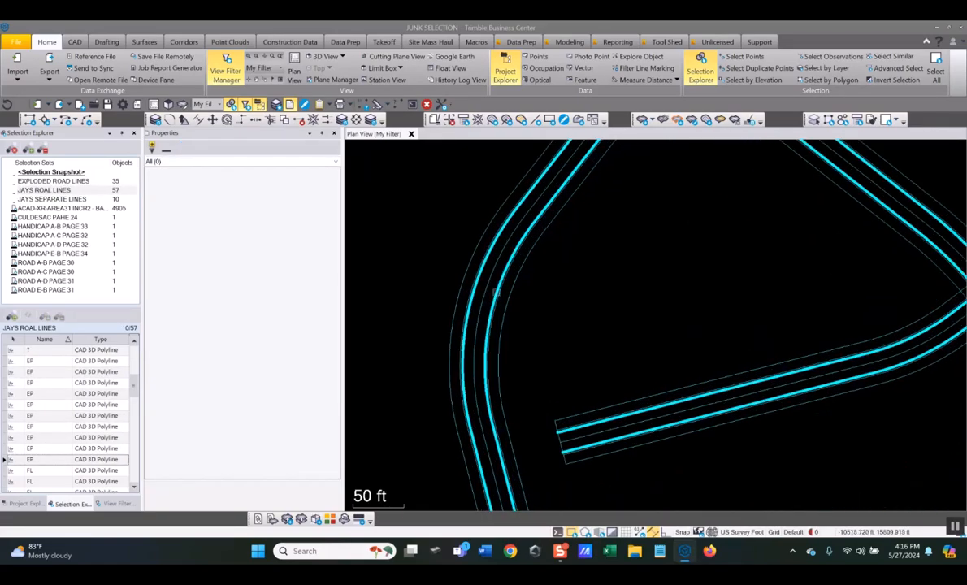
pyautogui.scroll(1, 474, 272)
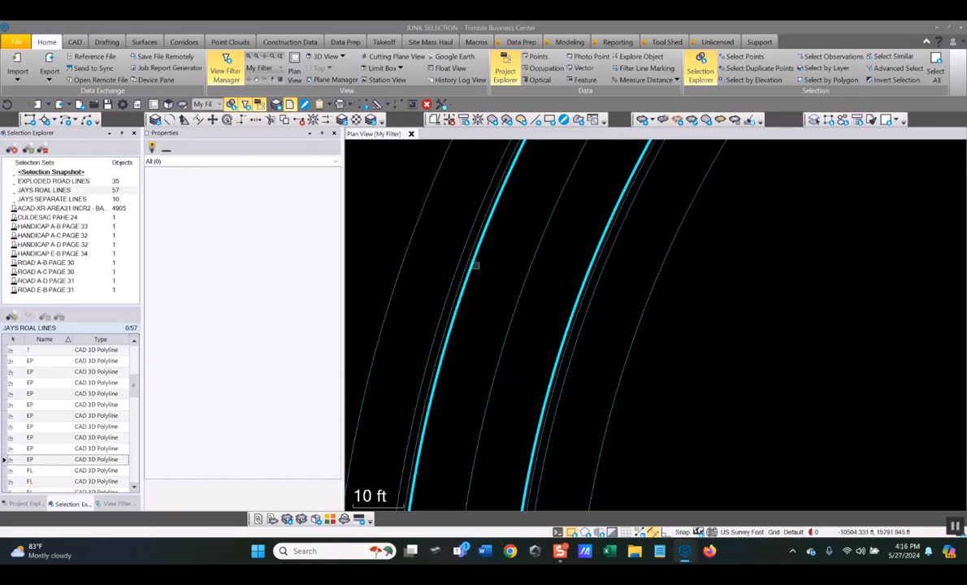
pyautogui.scroll(-2, 550, 315)
pyautogui.scroll(-2, 552, 316)
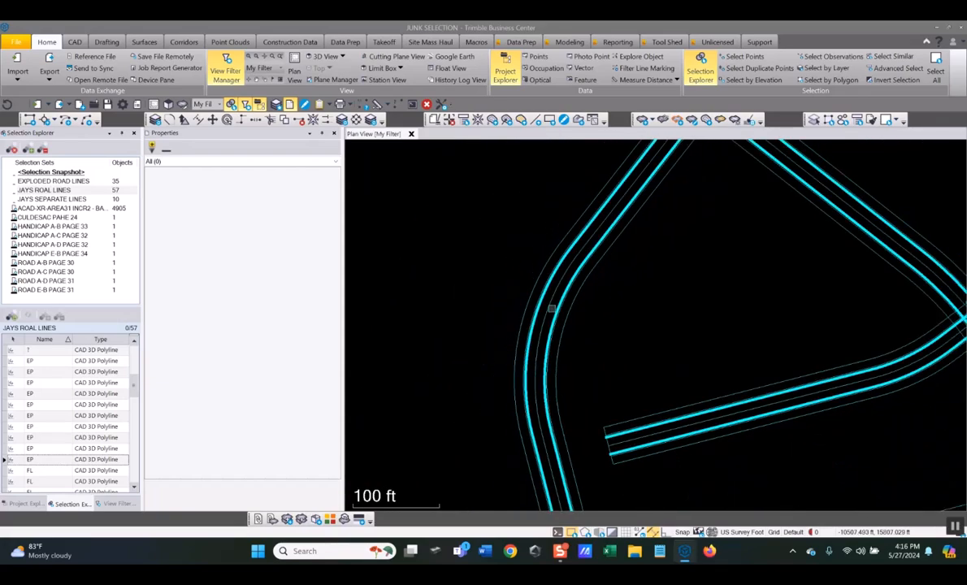
pyautogui.scroll(1, 540, 302)
pyautogui.scroll(-2, 542, 285)
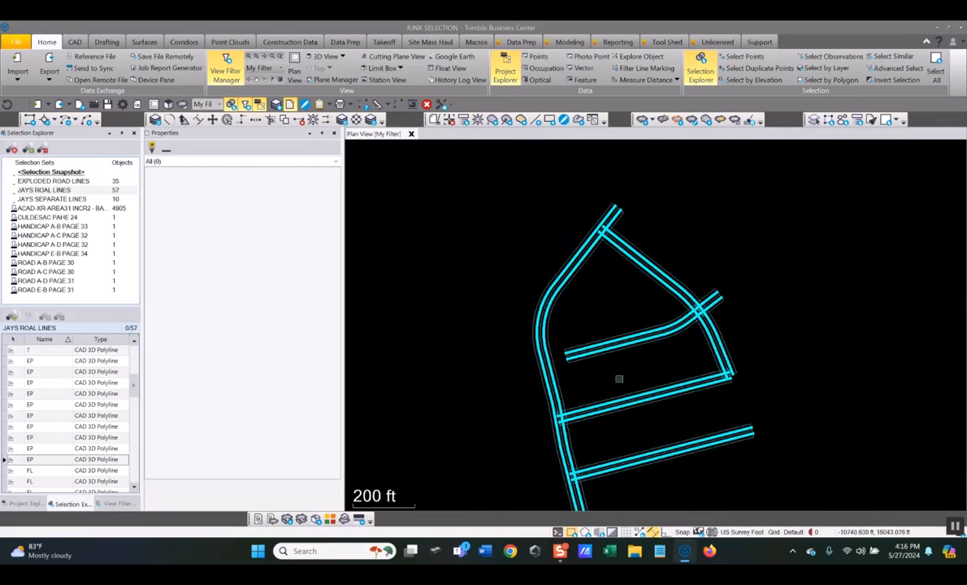
pyautogui.click(337, 135)
pyautogui.scroll(-2, 380, 207)
pyautogui.click(356, 328)
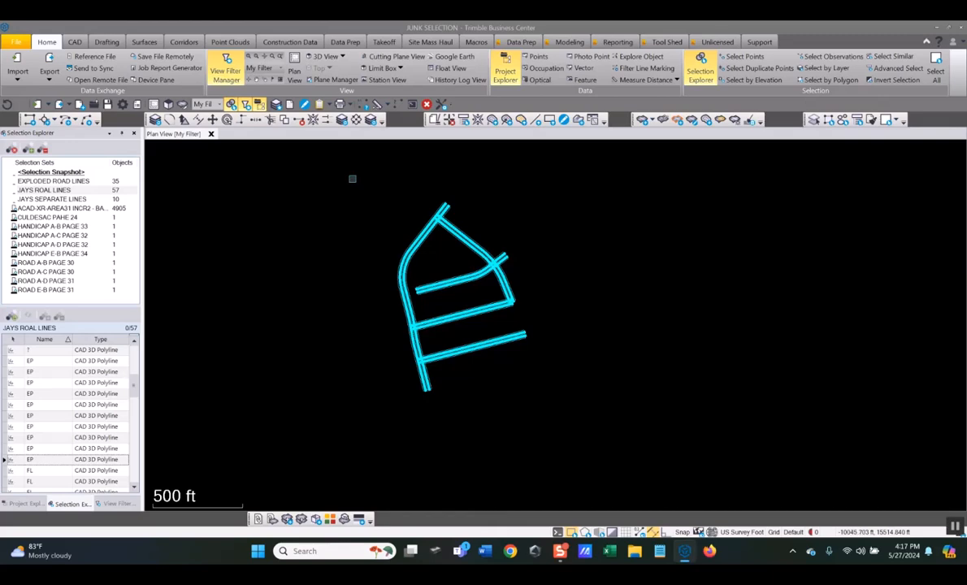
# Step: Select all the displayed road lines, set their color to By Layer, and check the EP lines along the road curve
pyautogui.moveTo(352, 178); pyautogui.dragTo(598, 460)
pyautogui.rightClick(497, 193)
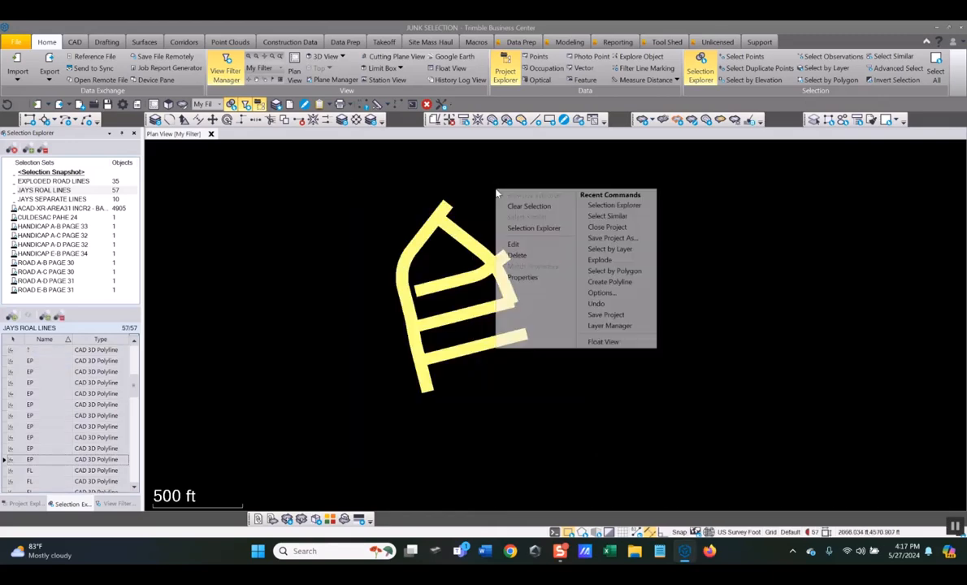
pyautogui.click(522, 277)
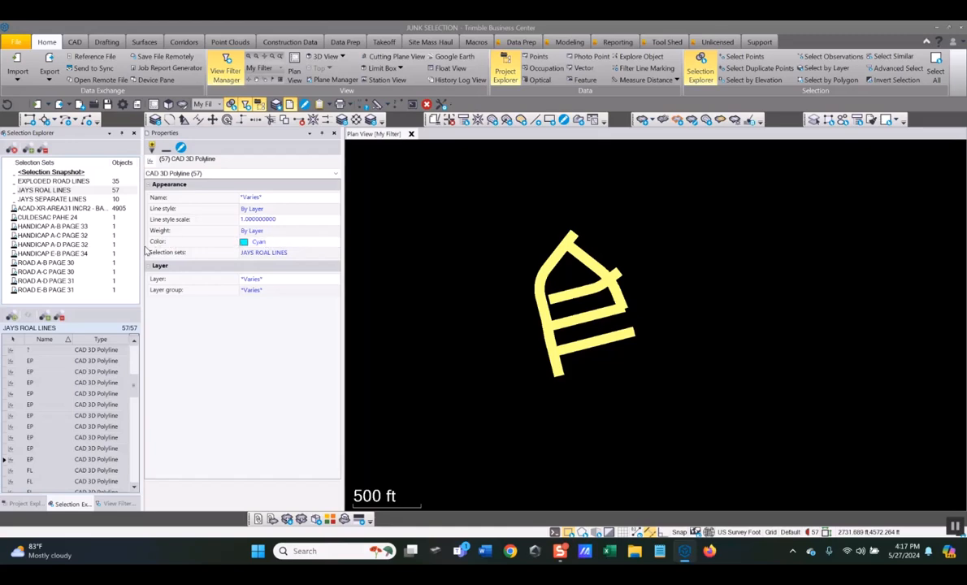
pyautogui.click(299, 244)
pyautogui.scroll(-2, 325, 276)
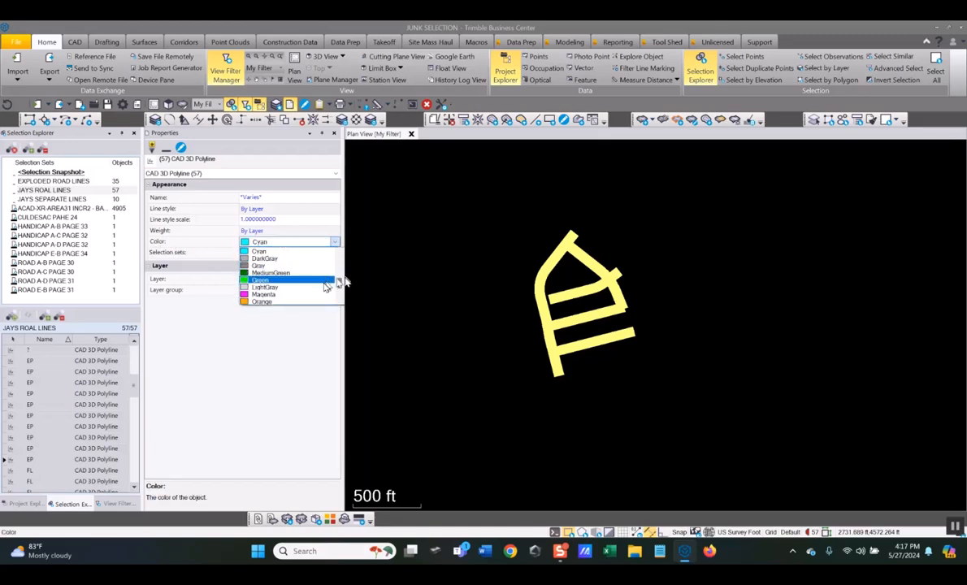
pyautogui.moveTo(340, 284); pyautogui.dragTo(338, 250)
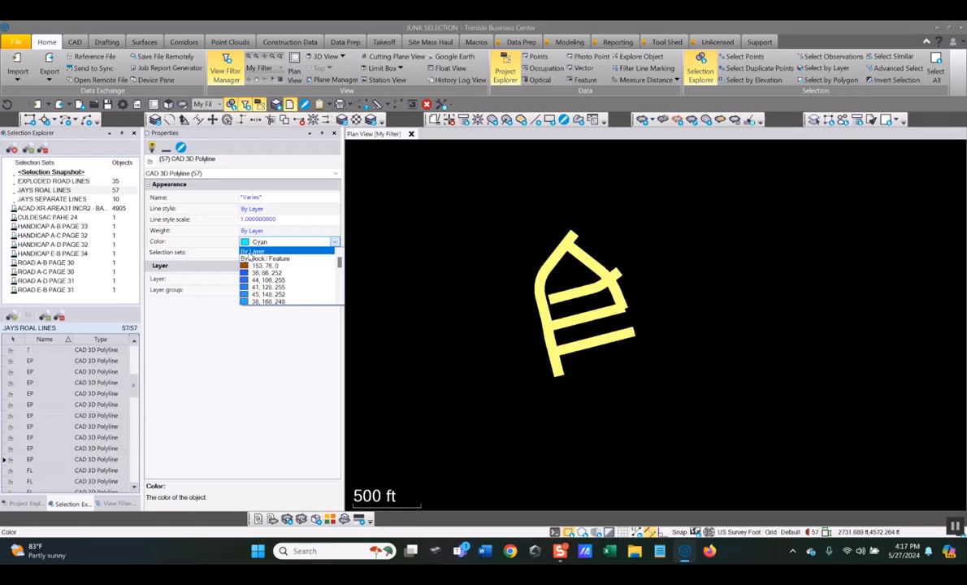
pyautogui.click(249, 253)
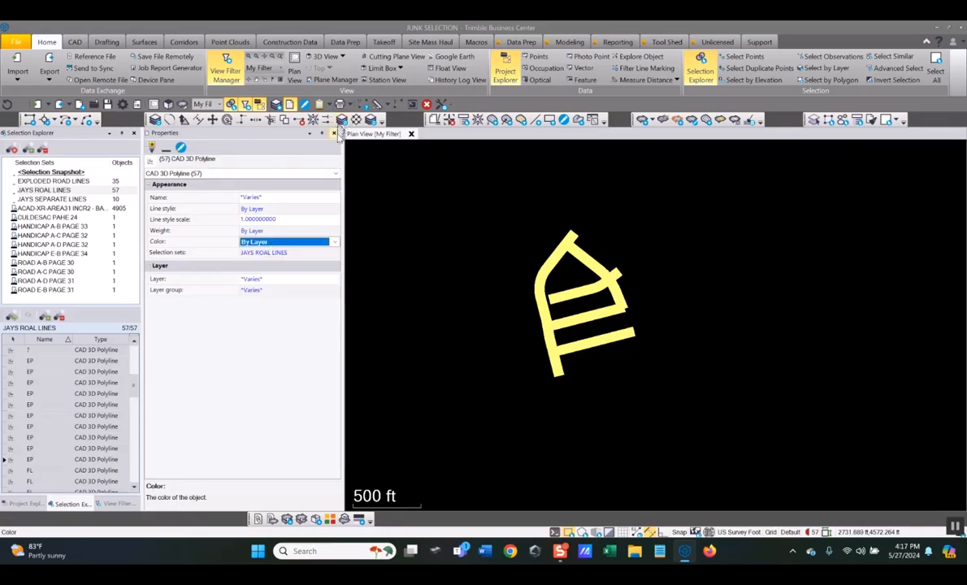
pyautogui.click(334, 133)
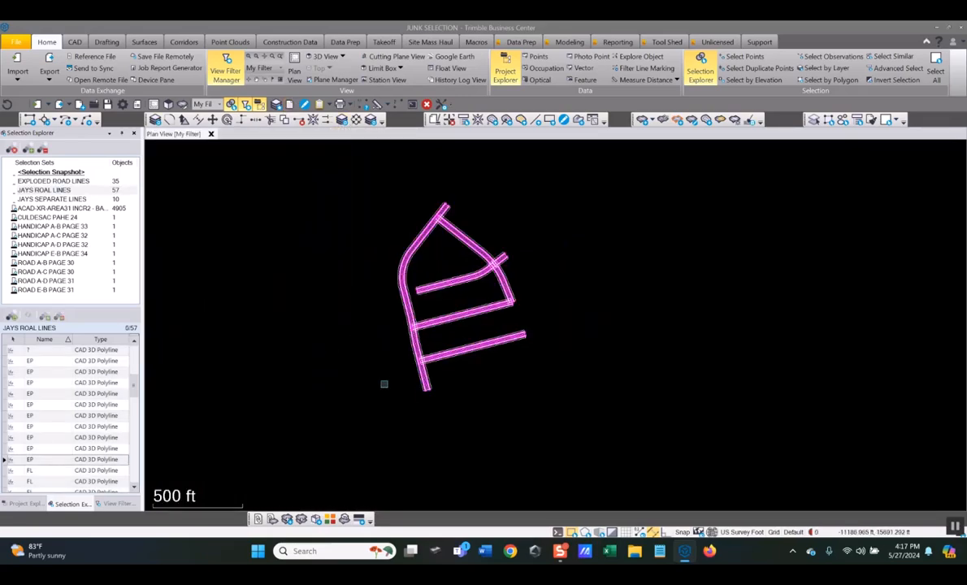
pyautogui.scroll(10, 406, 281)
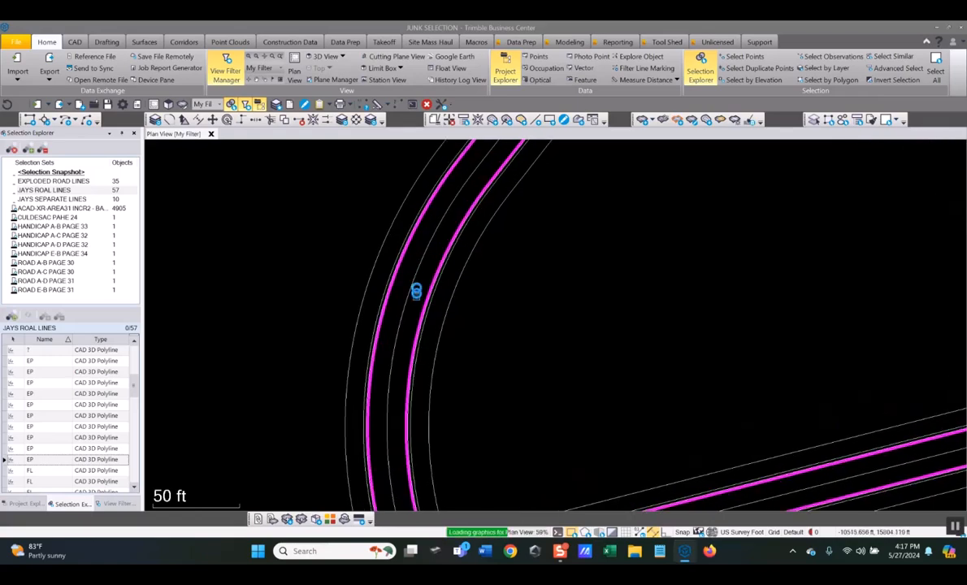
pyautogui.scroll(4, 416, 291)
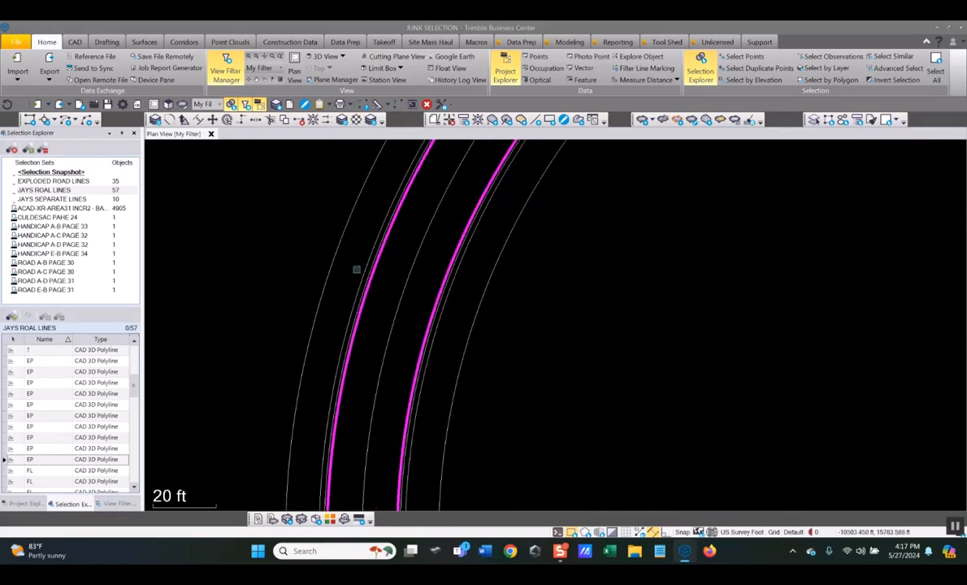
pyautogui.scroll(-6, 400, 269)
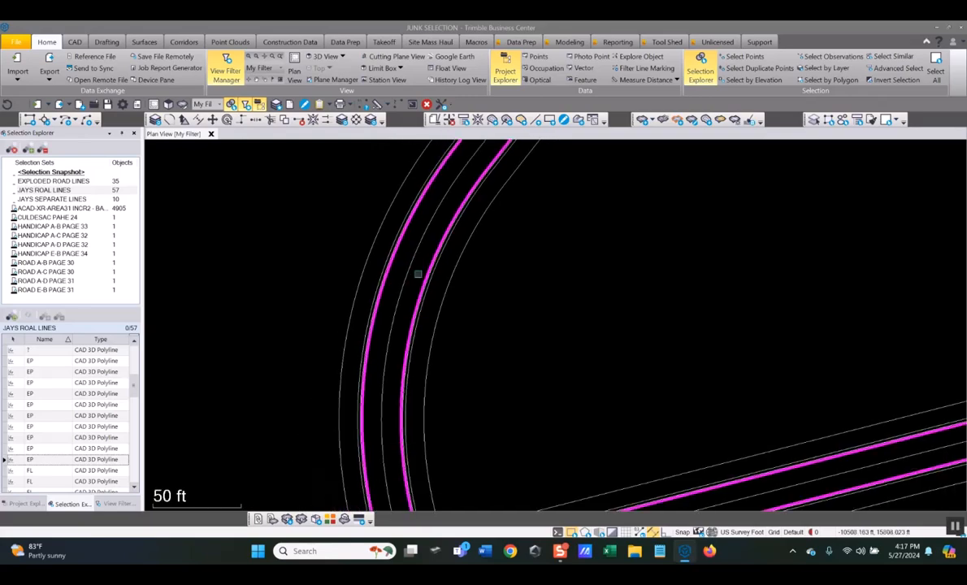
pyautogui.scroll(-4, 420, 283)
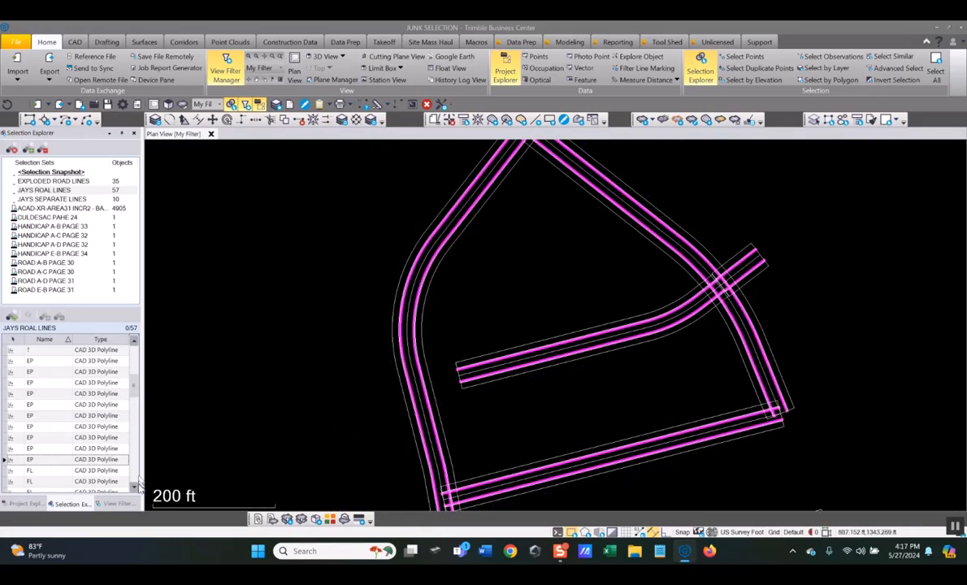
# Step: Select all the FL polylines in the JAYS ROAL LINES selection set
pyautogui.click(135, 488)
pyautogui.click(135, 488)
pyautogui.click(135, 488)
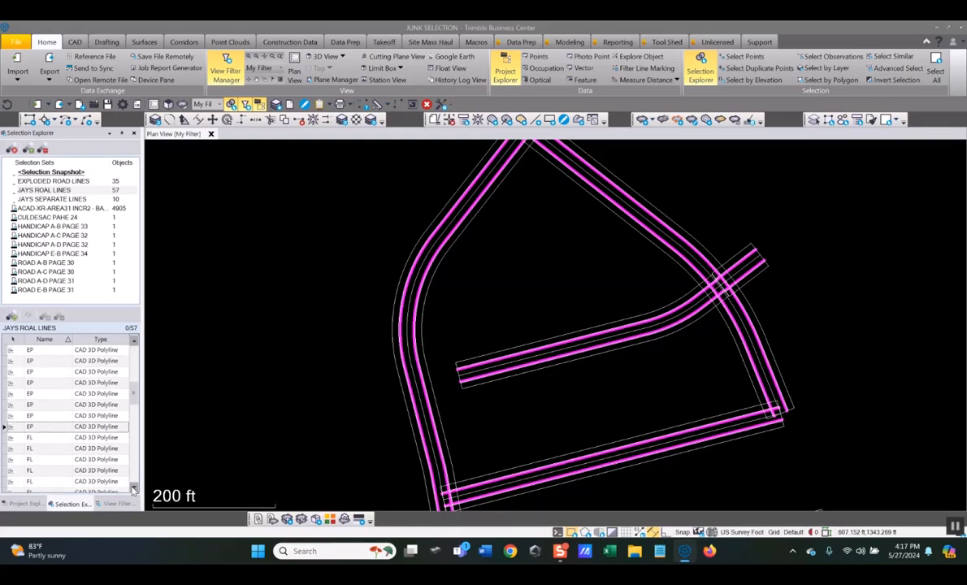
pyautogui.click(135, 488)
pyautogui.click(135, 488)
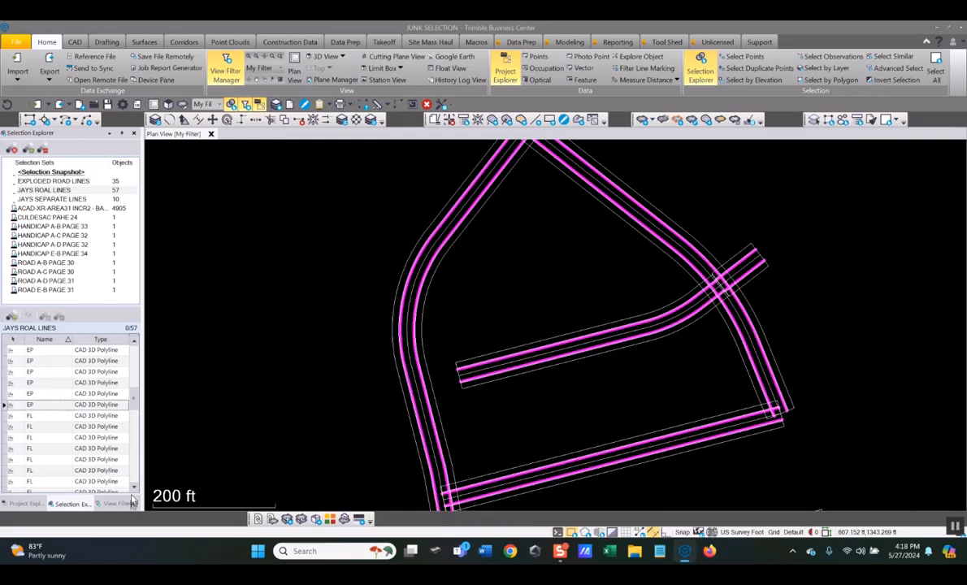
pyautogui.scroll(-2, 126, 488)
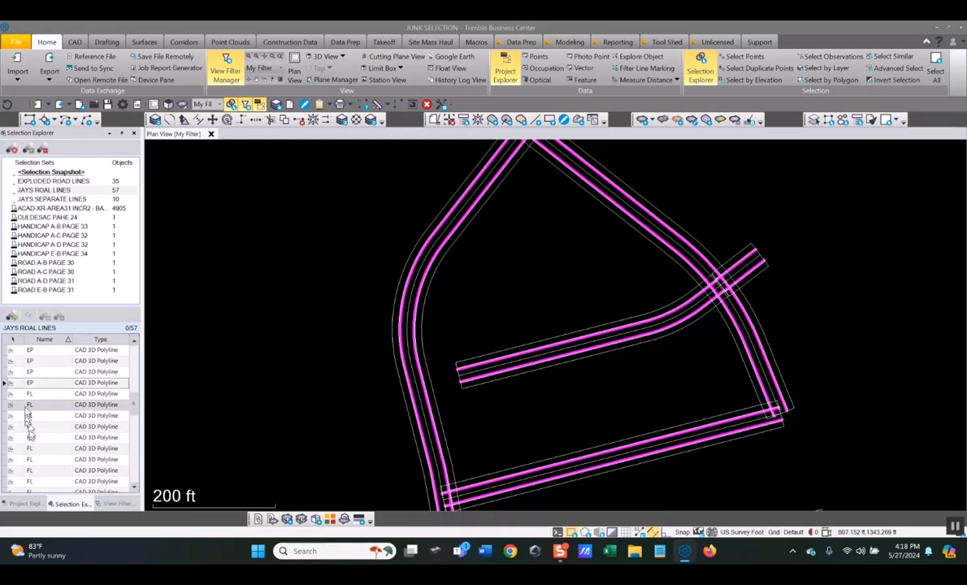
pyautogui.click(49, 396)
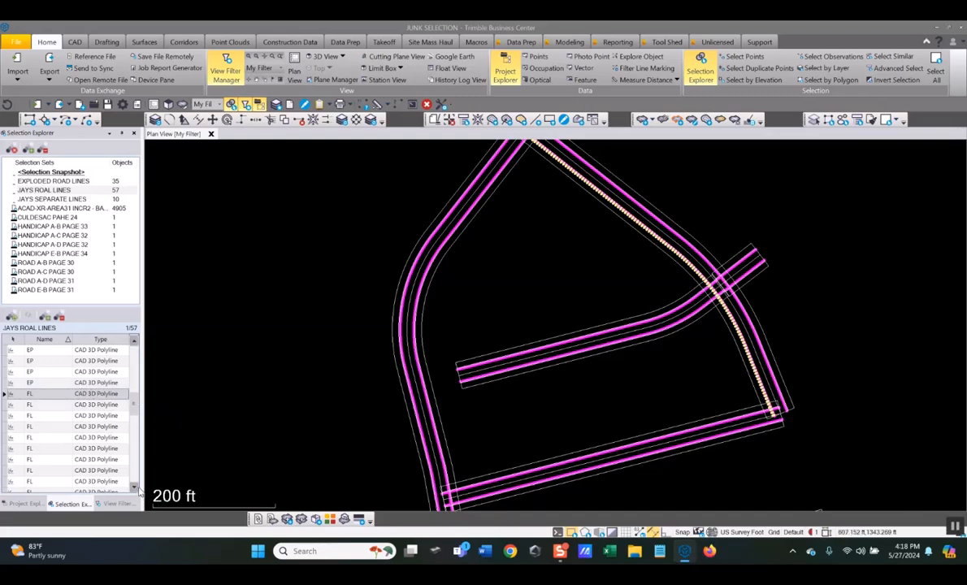
pyautogui.scroll(-2, 65, 422)
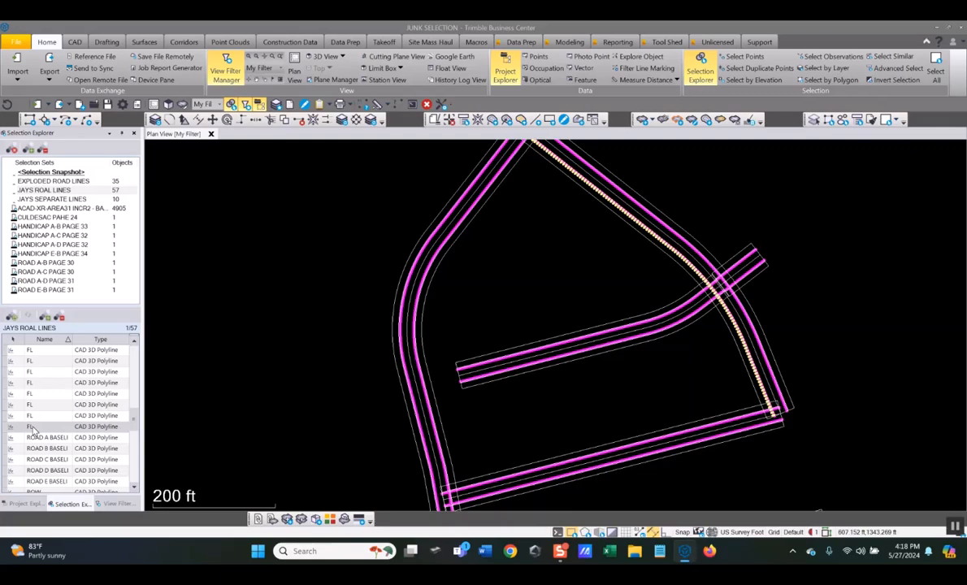
pyautogui.keyDown('shift'); pyautogui.click(30, 428); pyautogui.keyUp('shift')
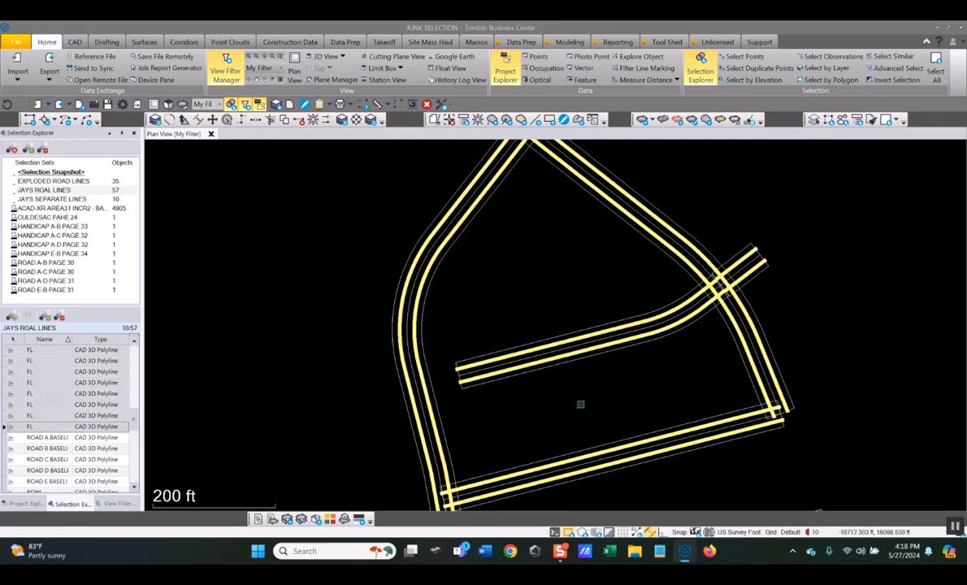
# Step: Open the properties of the selected FL lines and create a new layer named PROP-FL for them
pyautogui.rightClick(513, 256)
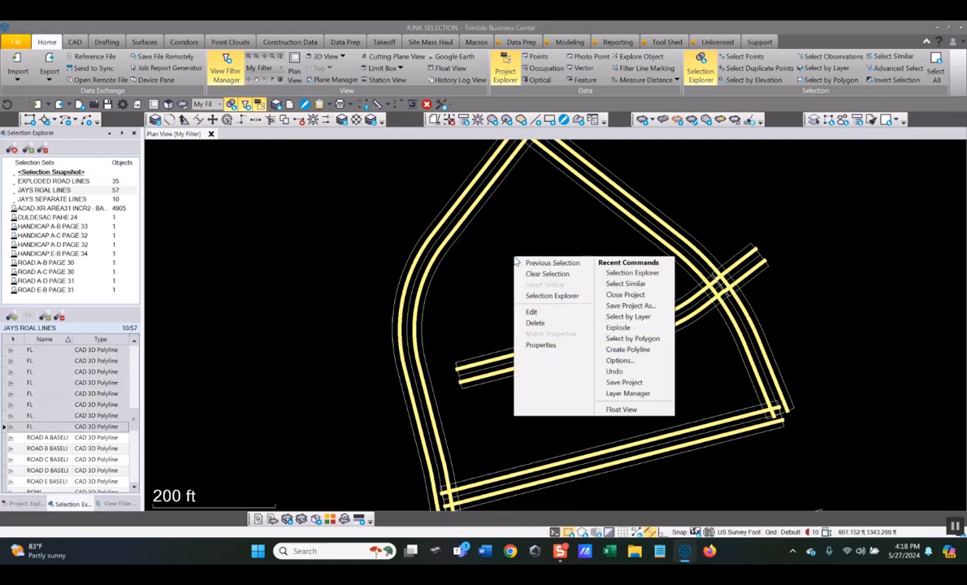
pyautogui.click(542, 345)
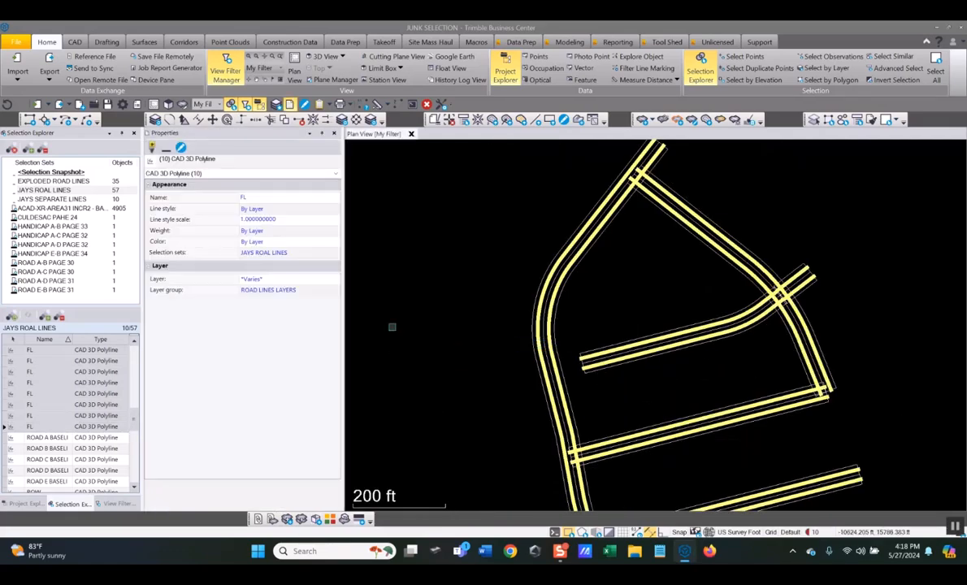
pyautogui.click(299, 281)
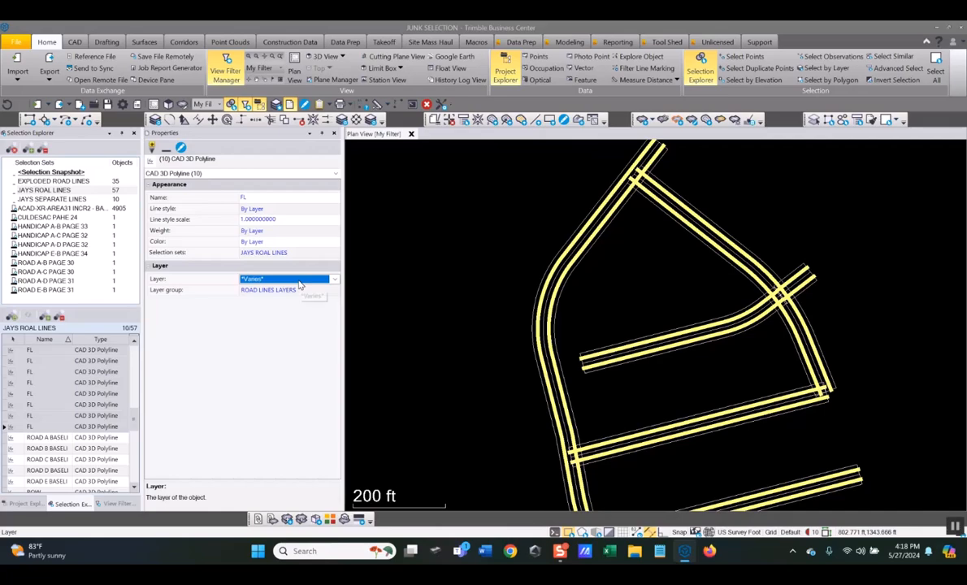
pyautogui.doubleClick(300, 283)
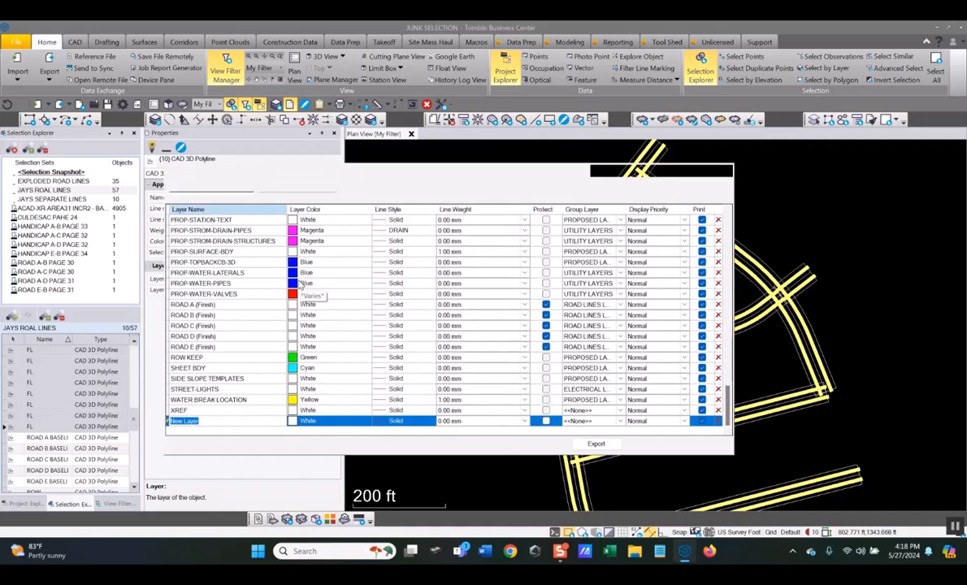
pyautogui.write('PROP-FL')
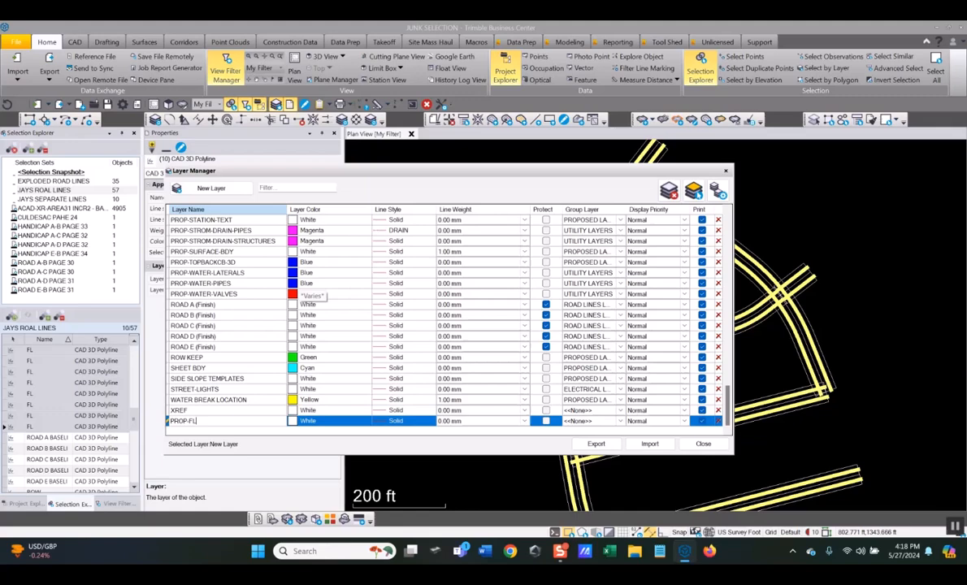
# Step: Give the PROP-FL layer the color Green, a 1.00 mm line weight and the proposed layers group, and clear the selection
pyautogui.press('Tab')
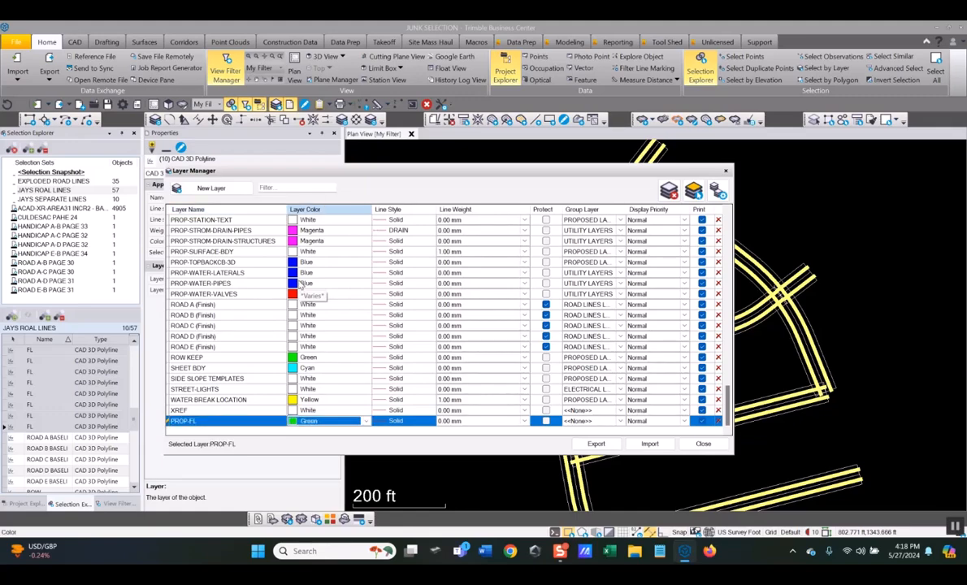
pyautogui.press('Tab')
pyautogui.press('Tab')
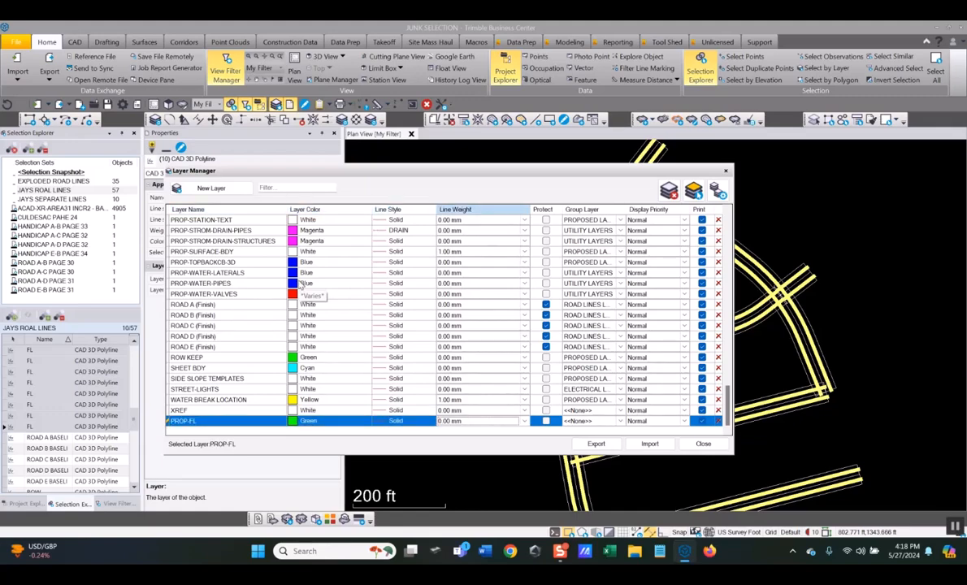
pyautogui.press('Tab')
pyautogui.press('Tab')
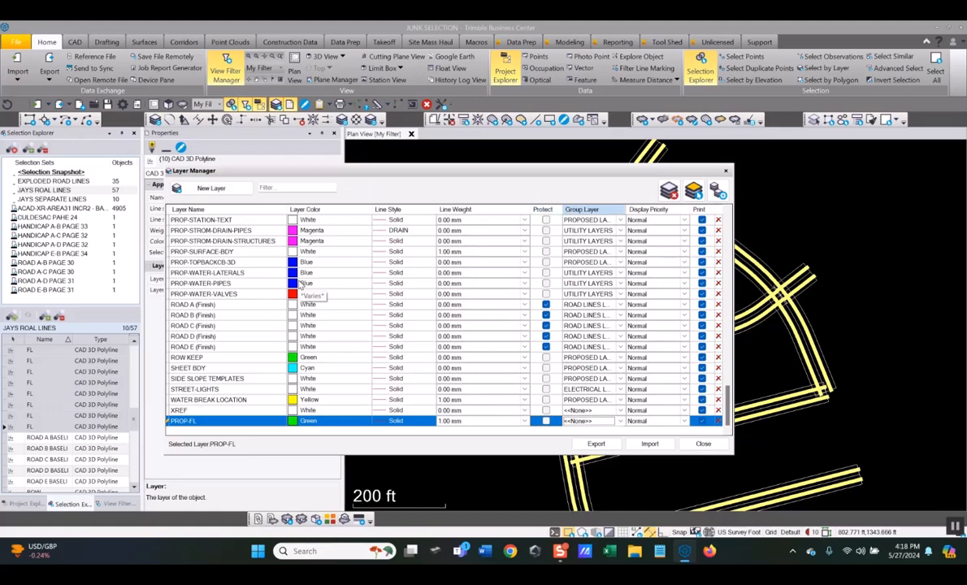
pyautogui.press('p')
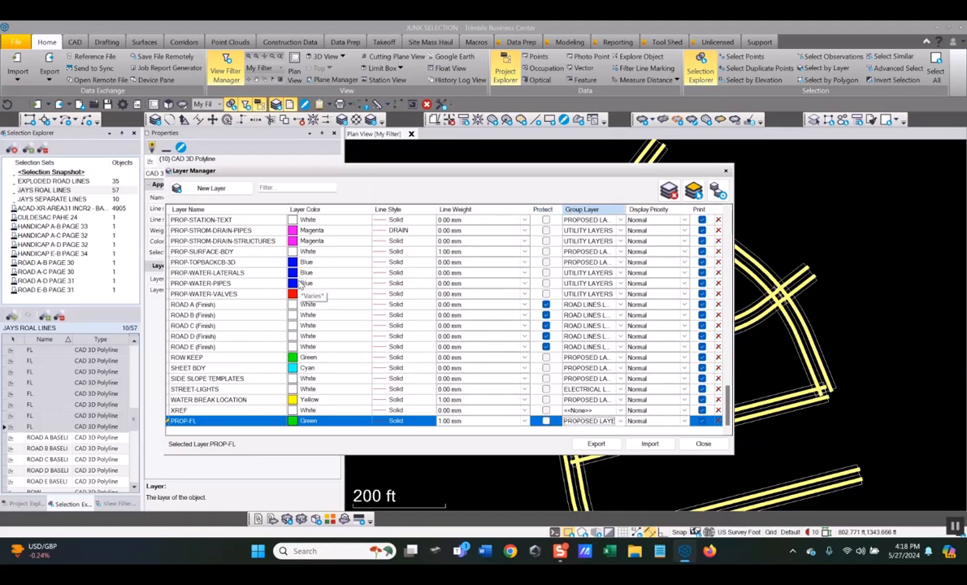
pyautogui.click(703, 444)
pyautogui.press('Escape')
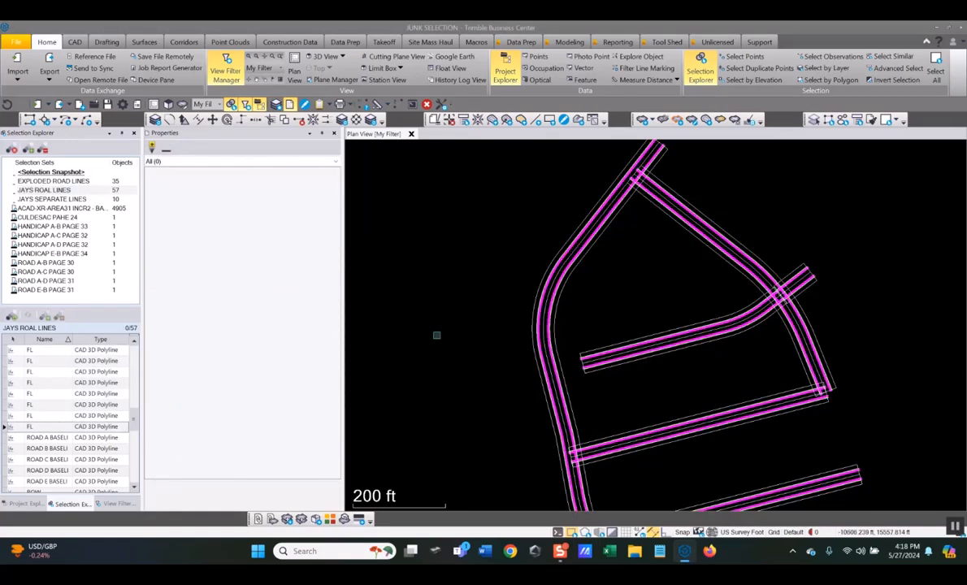
# Step: Check the FL lines along the road curve, and select all the ROW polylines in the JAYS ROAL LINES selection set
pyautogui.scroll(5, 569, 268)
pyautogui.scroll(1, 572, 269)
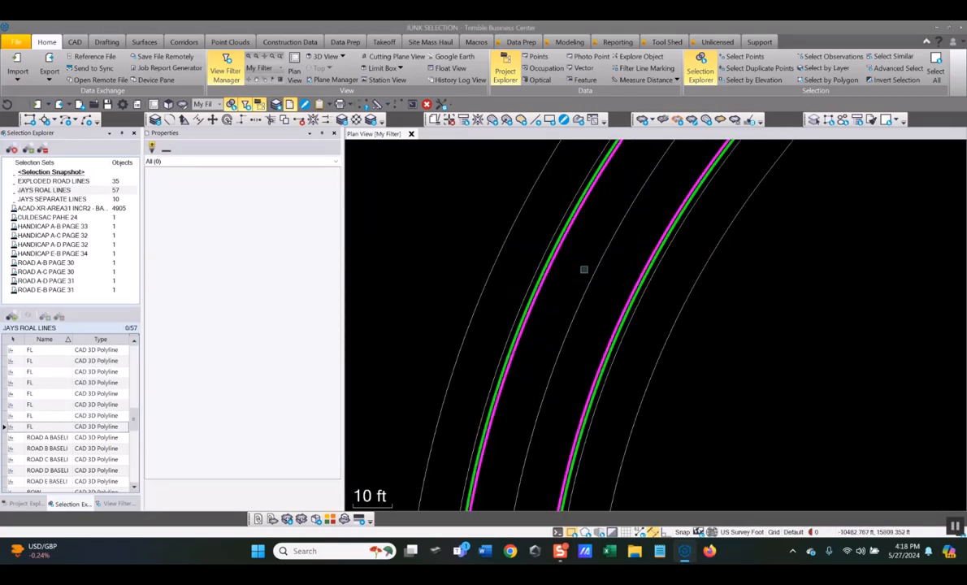
pyautogui.scroll(-6, 581, 272)
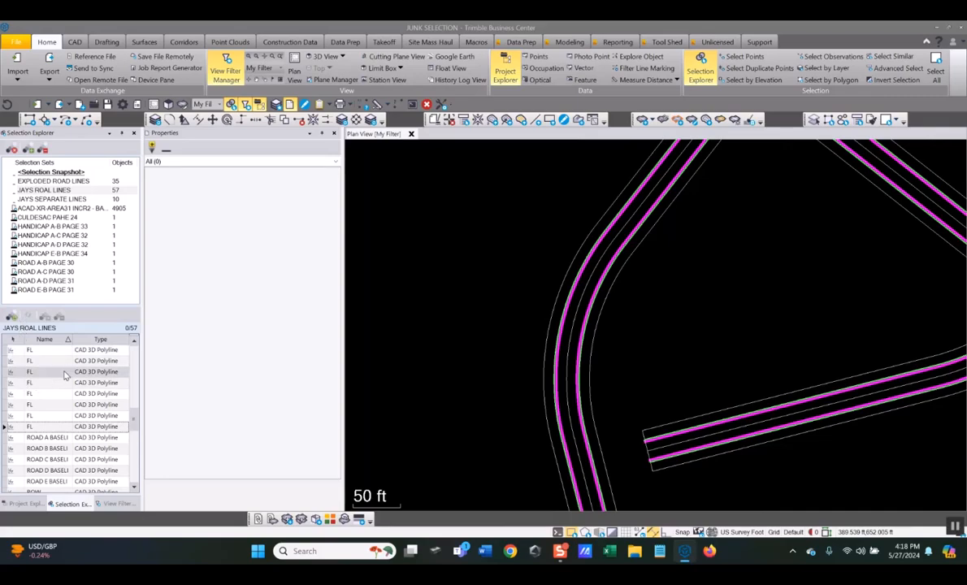
pyautogui.scroll(-3, 57, 425)
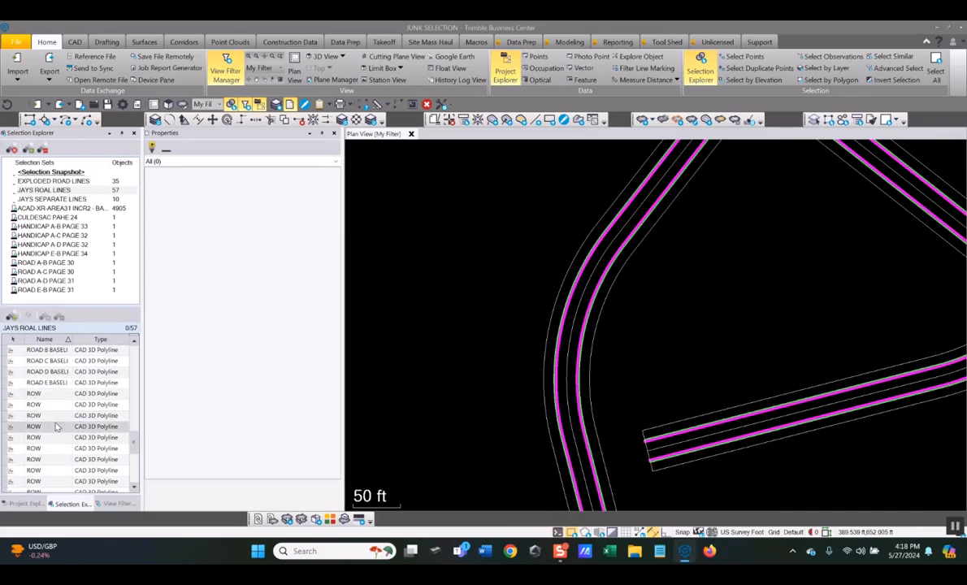
pyautogui.click(42, 395)
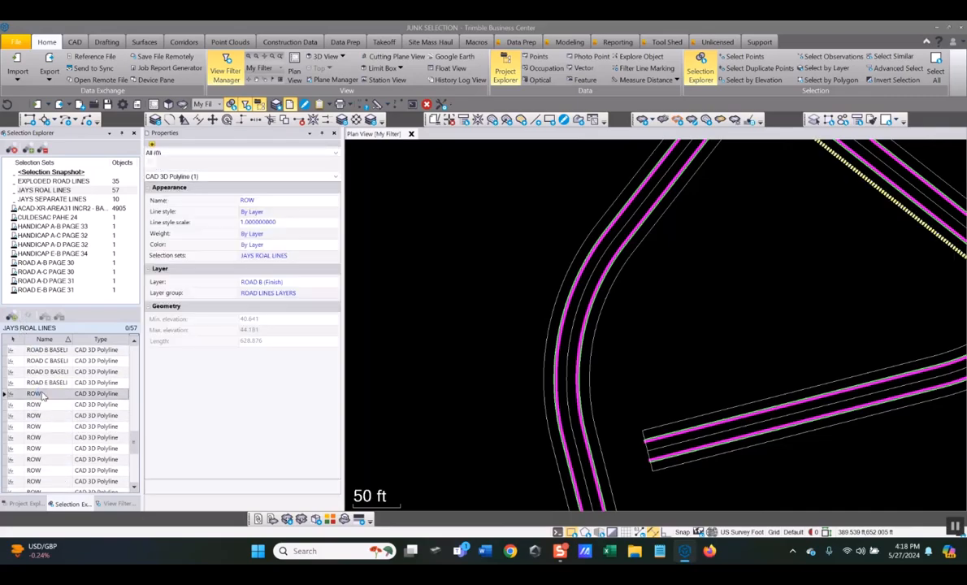
pyautogui.scroll(-1, 68, 464)
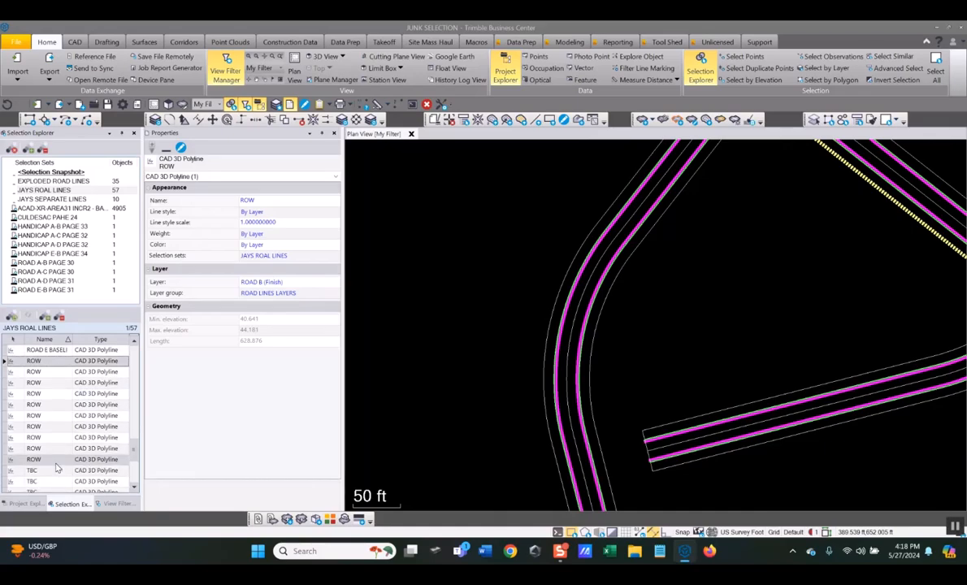
pyautogui.keyDown('shift'); pyautogui.click(34, 459); pyautogui.keyUp('shift')
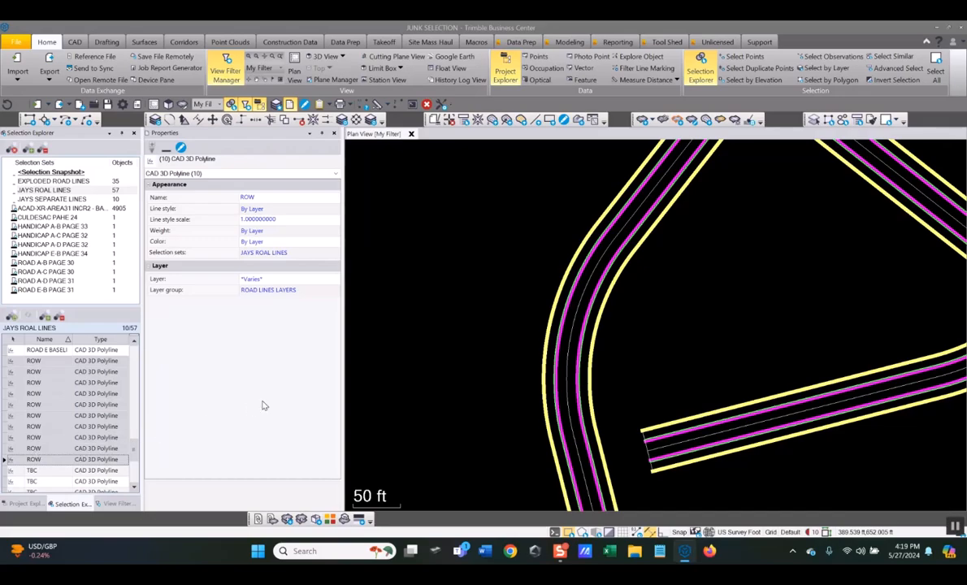
# Step: Create a new layer for the selected ROW lines
pyautogui.click(296, 281)
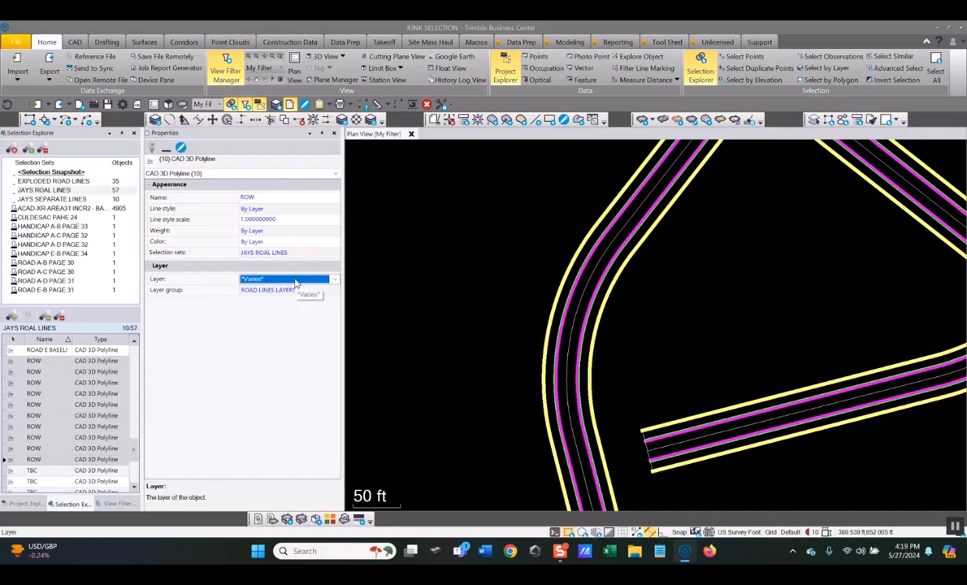
pyautogui.doubleClick(296, 282)
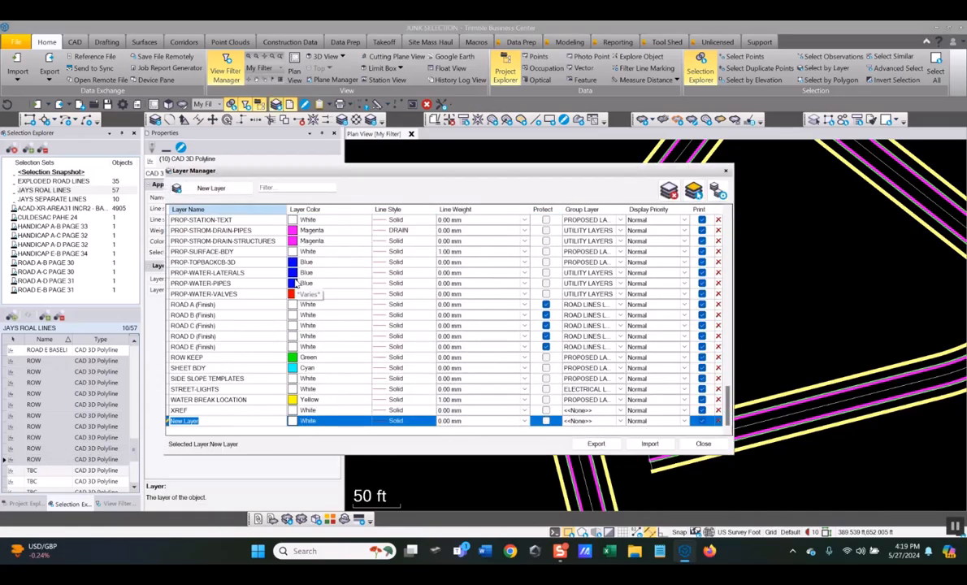
pyautogui.write('PROP-ROW')
pyautogui.press('Tab')
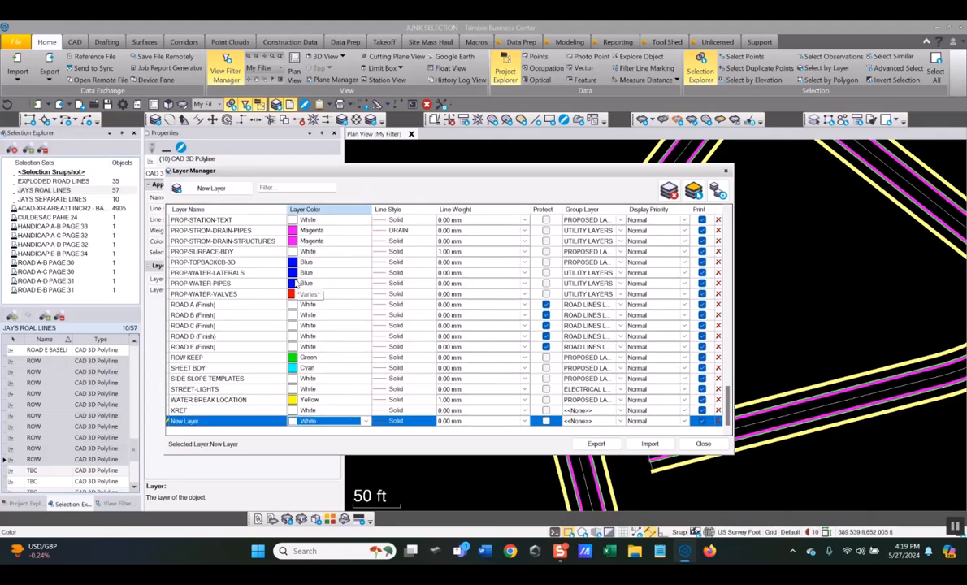
# Step: Give the new layer of the ROW lines the color Cyan and the proposed layers group, and clear the selection
pyautogui.press('c')
pyautogui.press('Tab')
pyautogui.press('Tab')
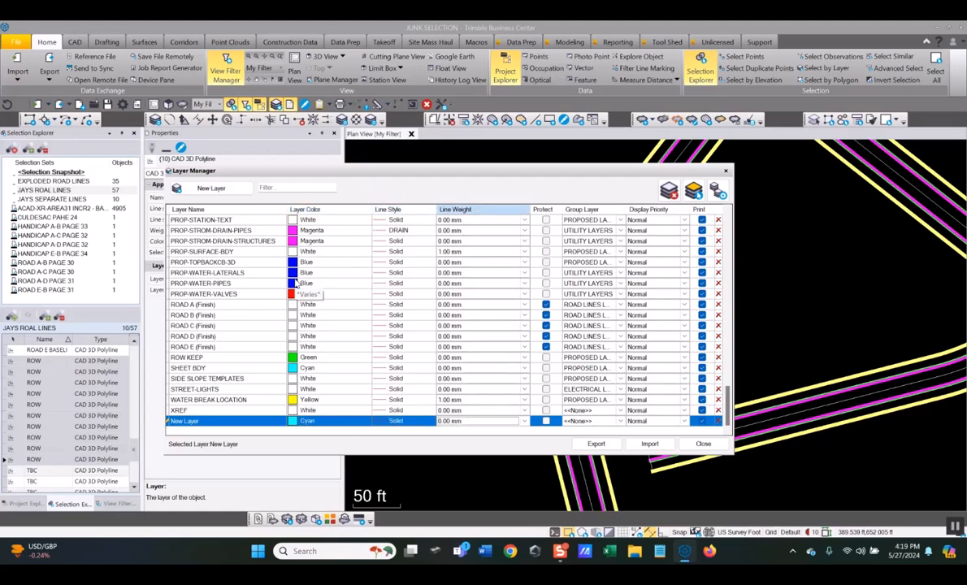
pyautogui.press('Tab')
pyautogui.press('Tab')
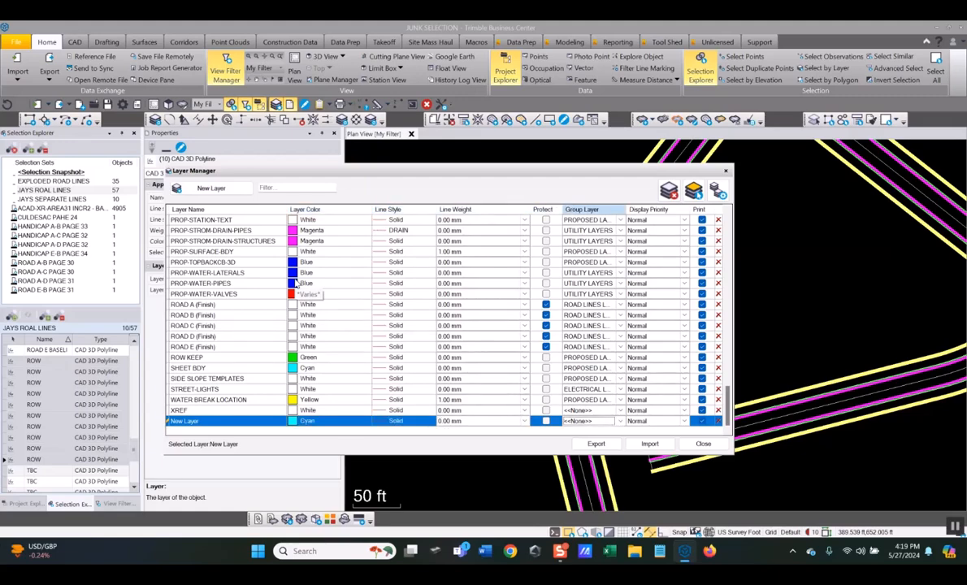
pyautogui.press('p')
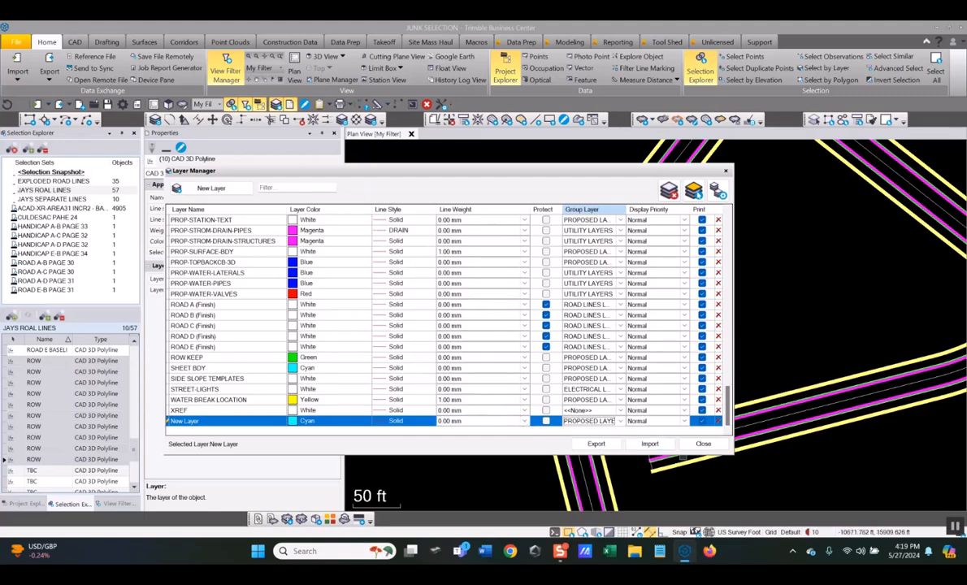
pyautogui.click(703, 444)
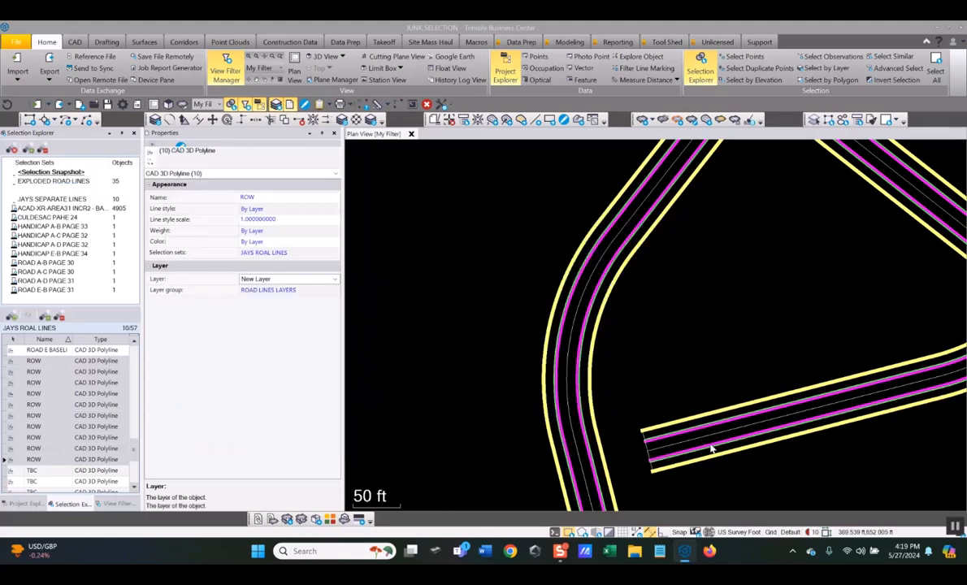
pyautogui.click(438, 201)
# Step: Select all the TBC polylines in the JAYS ROAL LINES selection set and create a new layer named PROP-TBC for them
pyautogui.scroll(-3, 54, 382)
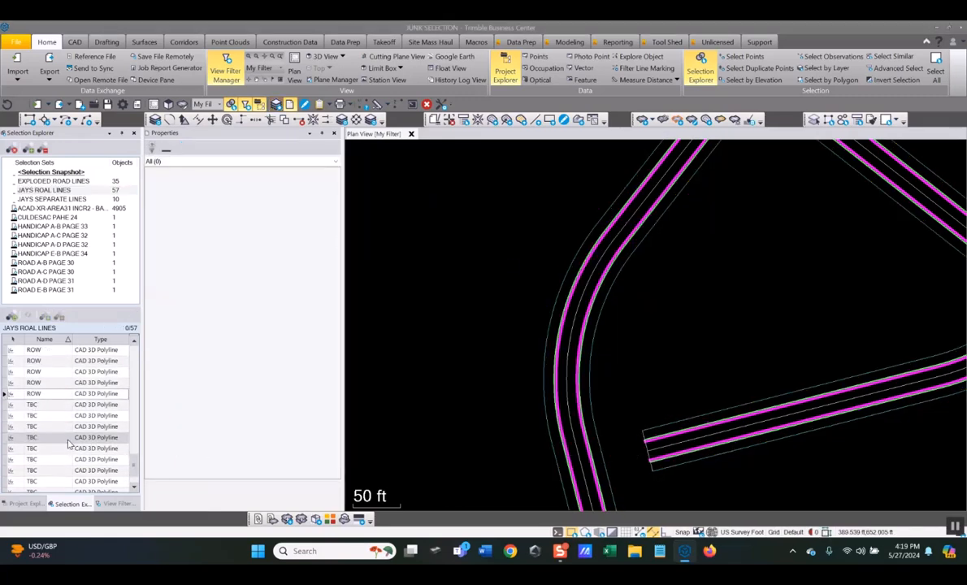
pyautogui.click(33, 383)
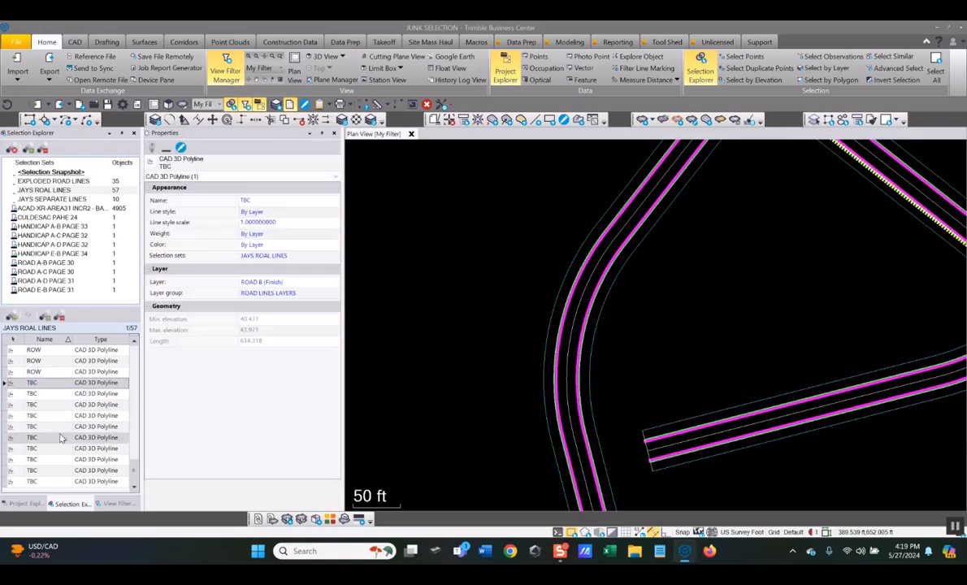
pyautogui.keyDown('shift'); pyautogui.click(32, 481); pyautogui.keyUp('shift')
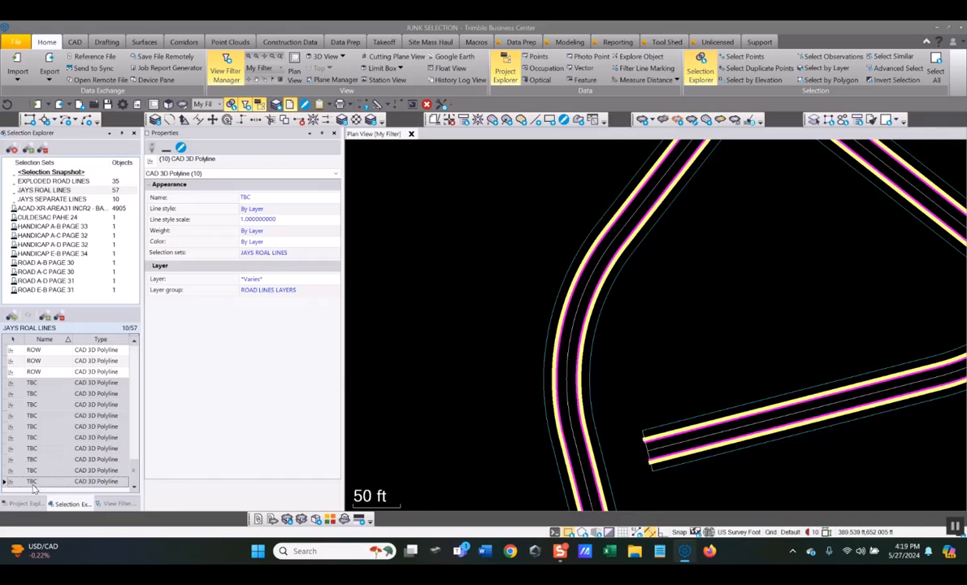
pyautogui.click(298, 282)
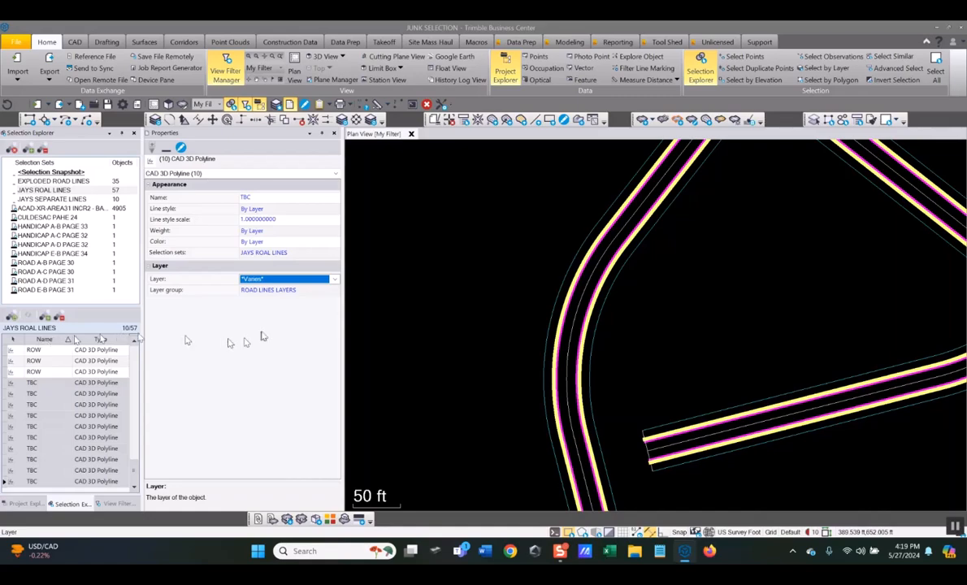
pyautogui.click(307, 284)
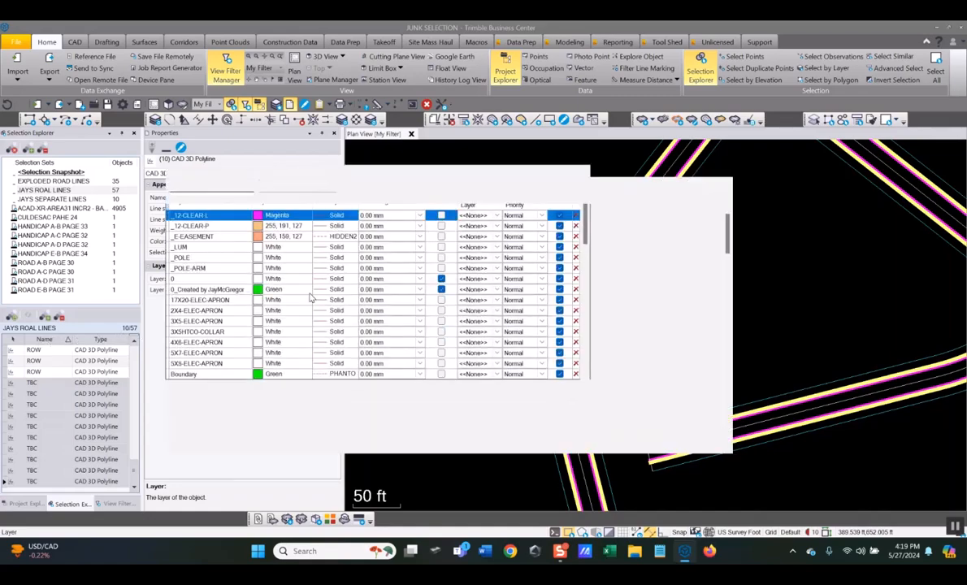
pyautogui.write('PROP-TBC')
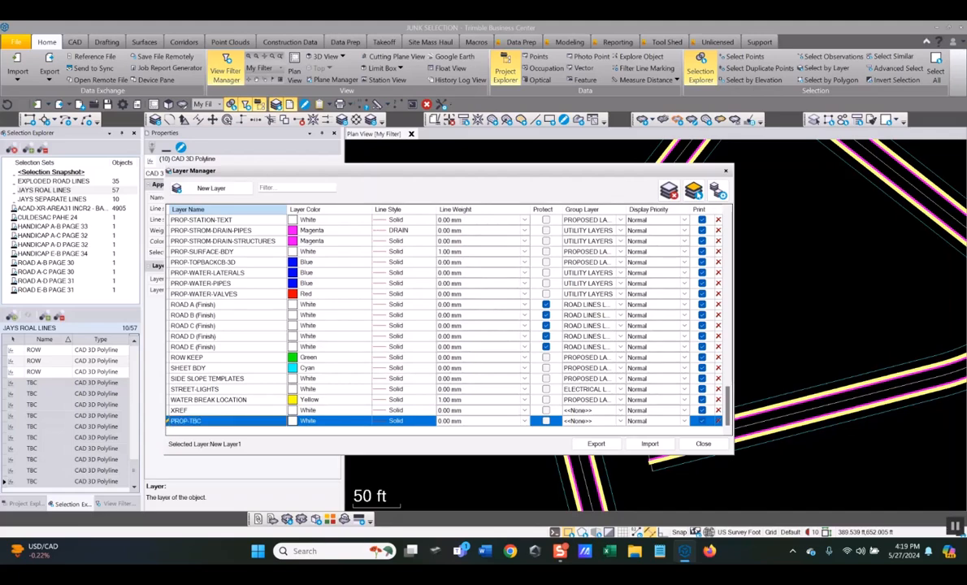
# Step: Give the PROP-TBC layer the color Red, a 1.00 mm line weight and the PROPOSED LAYERS group, and clear the selection
pyautogui.press('Tab')
pyautogui.press('r')
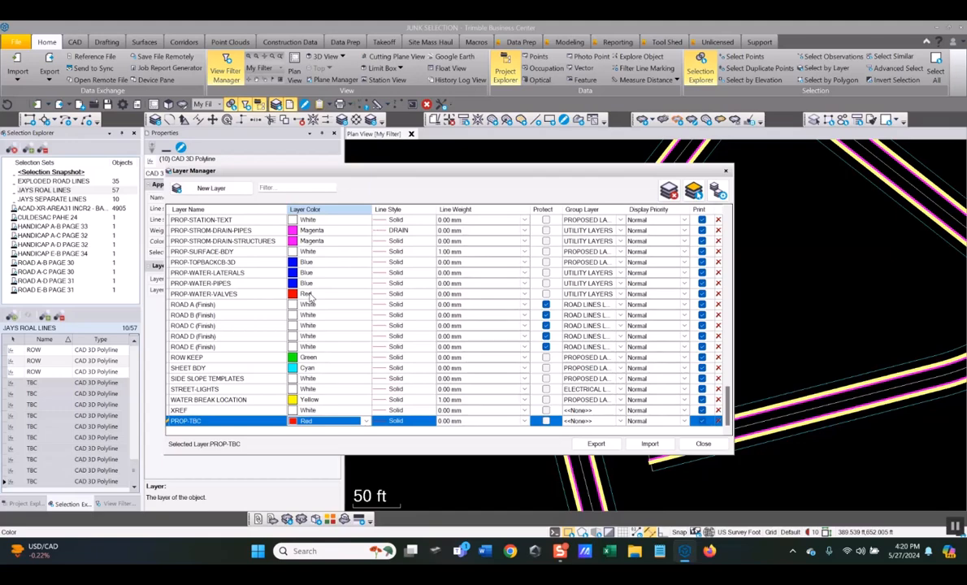
pyautogui.press('Tab')
pyautogui.press('Tab')
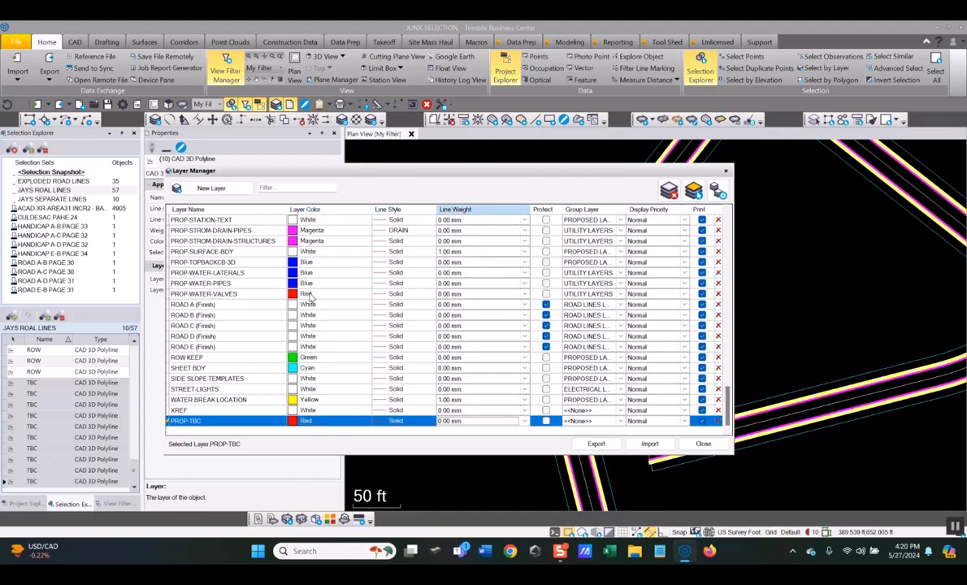
pyautogui.press('Tab')
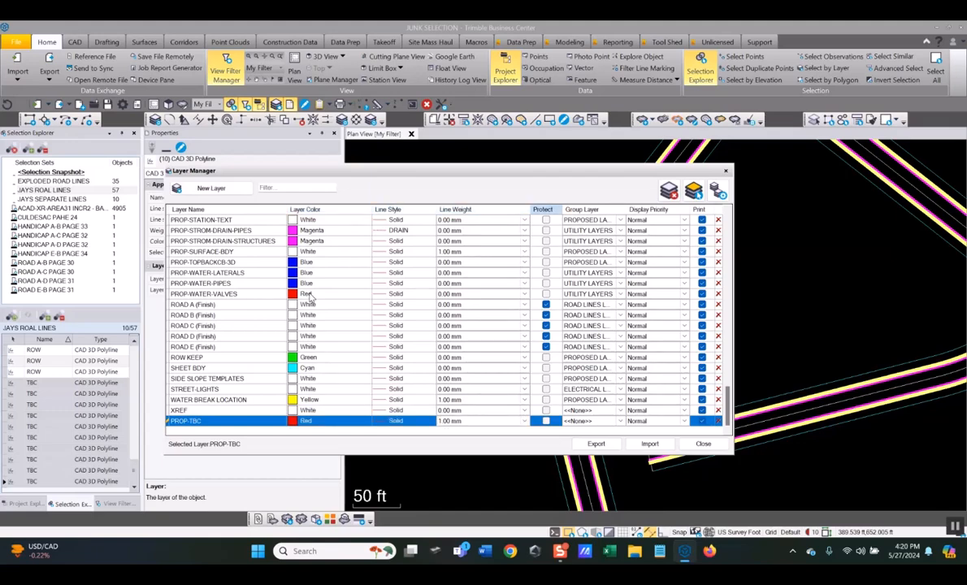
pyautogui.press('Tab')
pyautogui.press('p')
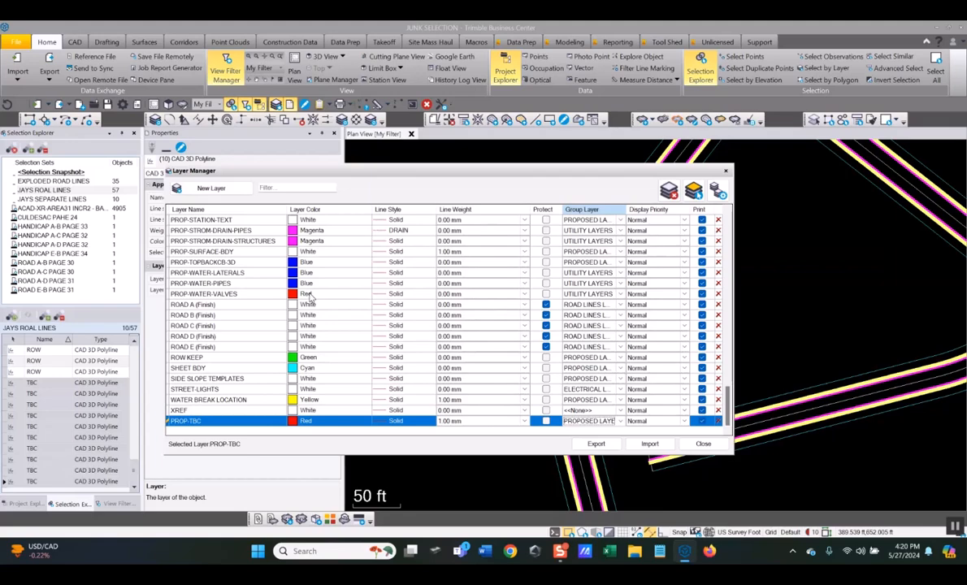
pyautogui.click(709, 445)
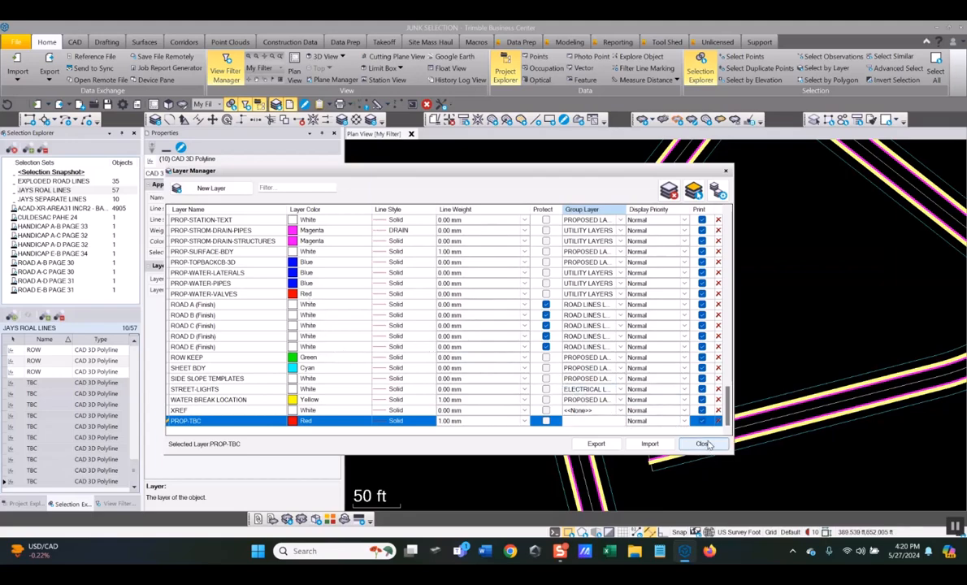
pyautogui.click(479, 224)
# Step: Select the ROAD A to ROAD E baseline polylines in the JAYS ROAL LINES selection set
pyautogui.scroll(3, 621, 270)
pyautogui.scroll(4, 528, 254)
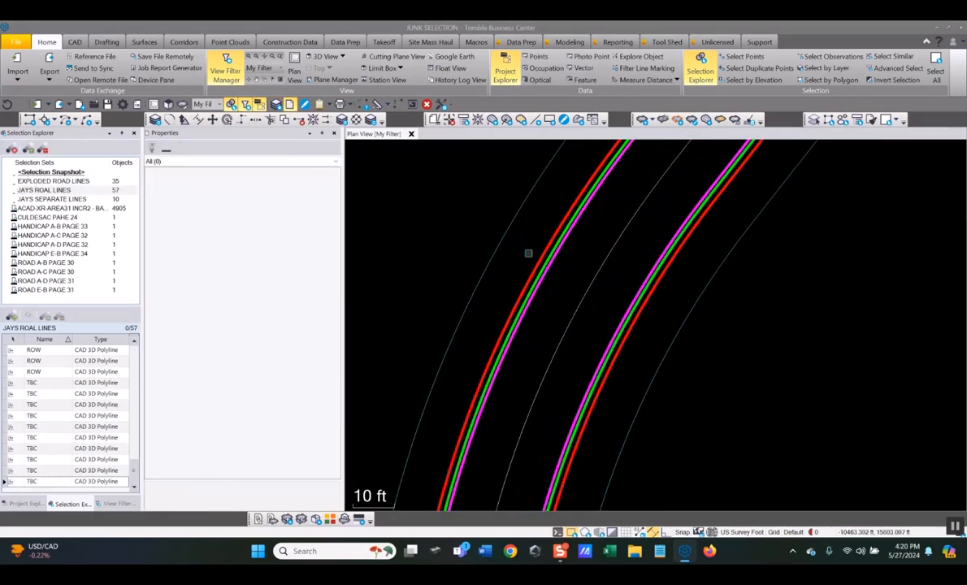
pyautogui.scroll(2, 569, 257)
pyautogui.scroll(-5, 569, 258)
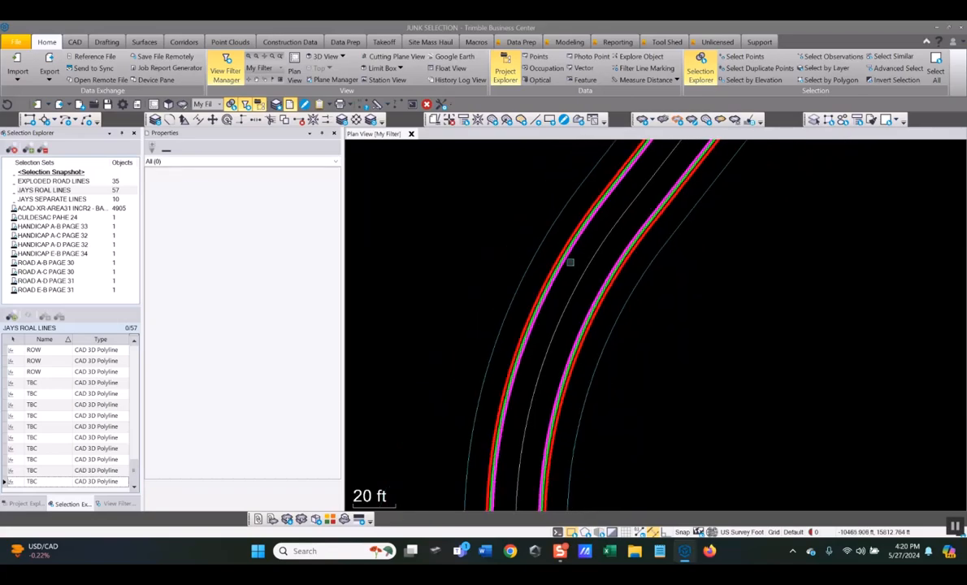
pyautogui.scroll(-2, 570, 262)
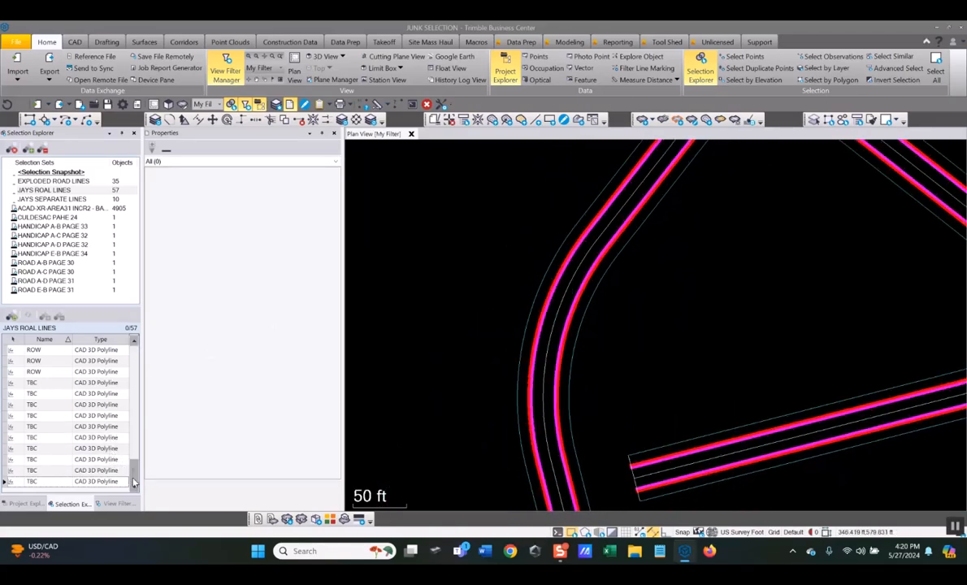
pyautogui.moveTo(135, 482); pyautogui.dragTo(134, 436)
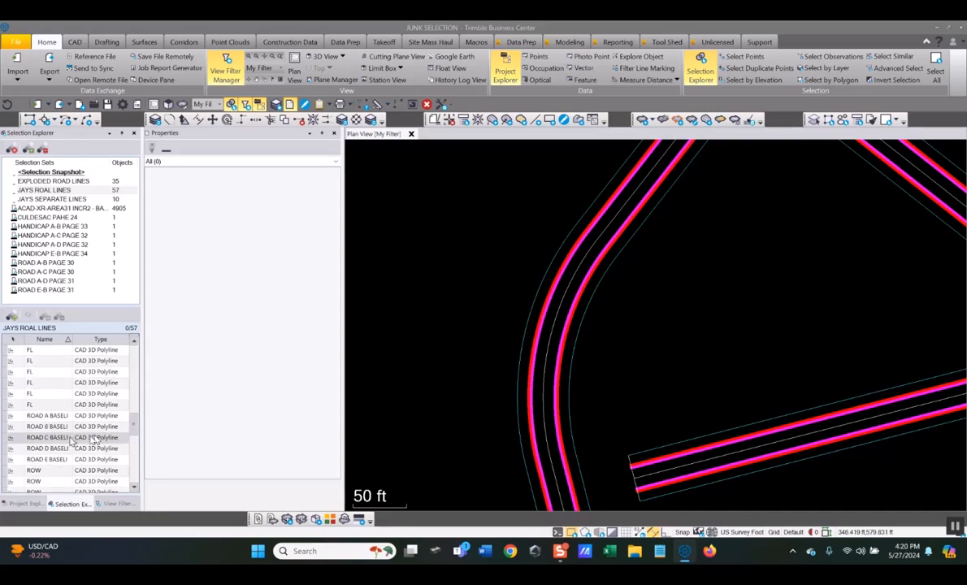
pyautogui.click(49, 417)
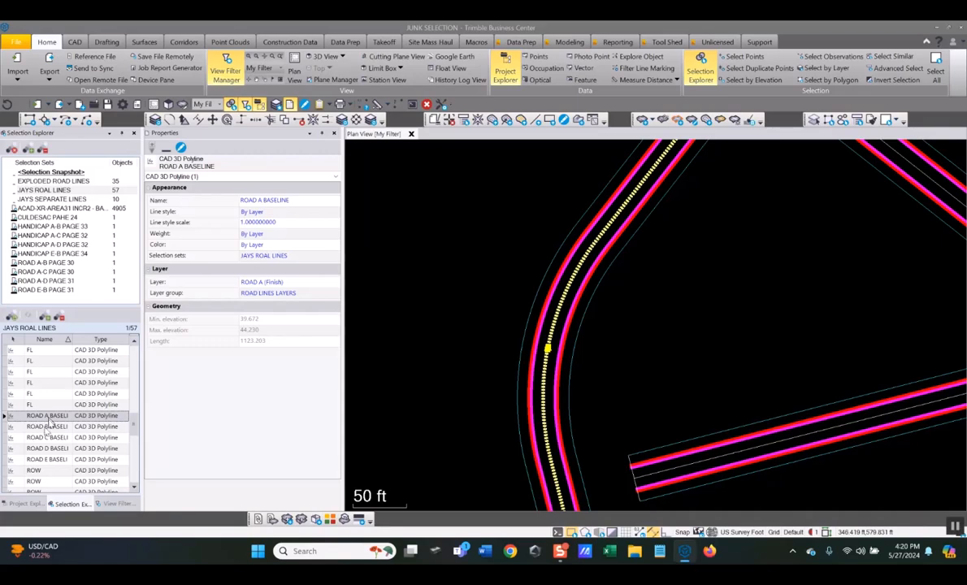
pyautogui.keyDown('shift'); pyautogui.click(43, 461); pyautogui.keyUp('shift')
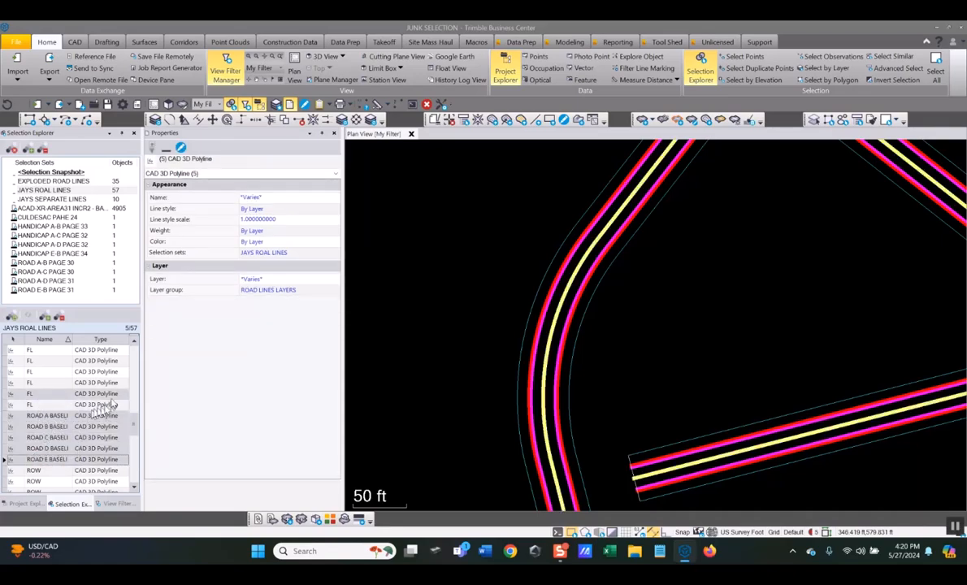
# Step: Create a new layer named PROP-CL for the selected road baselines
pyautogui.scroll(-4, 694, 341)
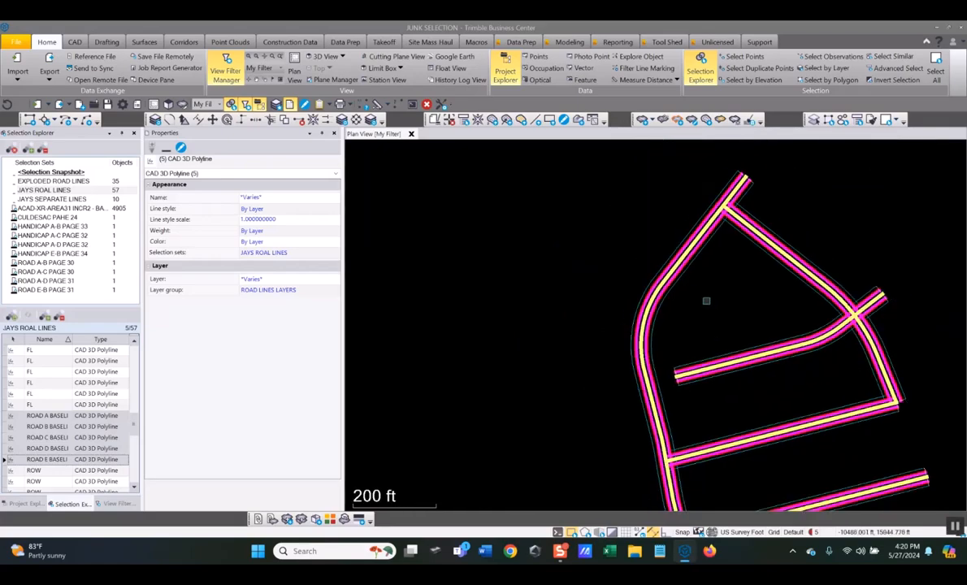
pyautogui.scroll(2, 706, 302)
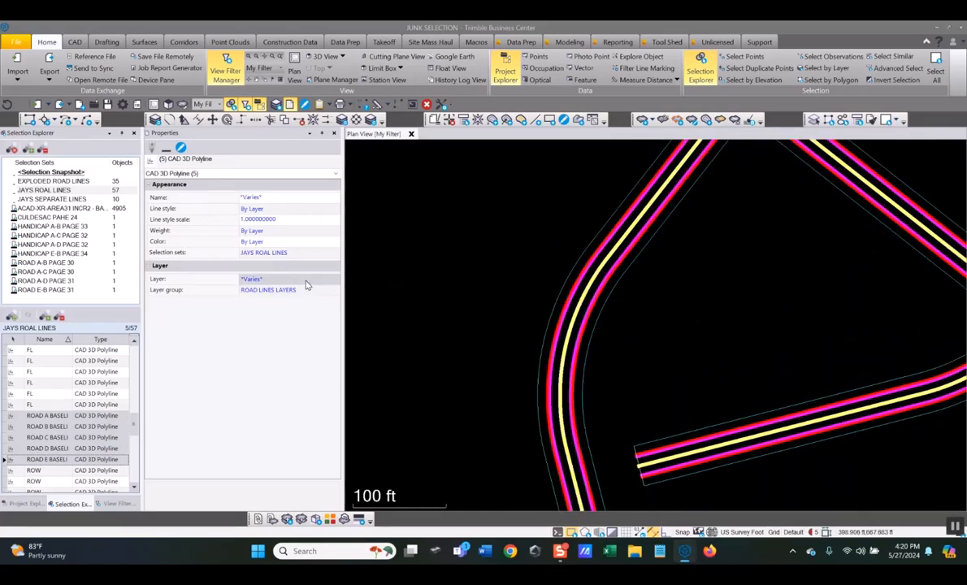
pyautogui.click(307, 281)
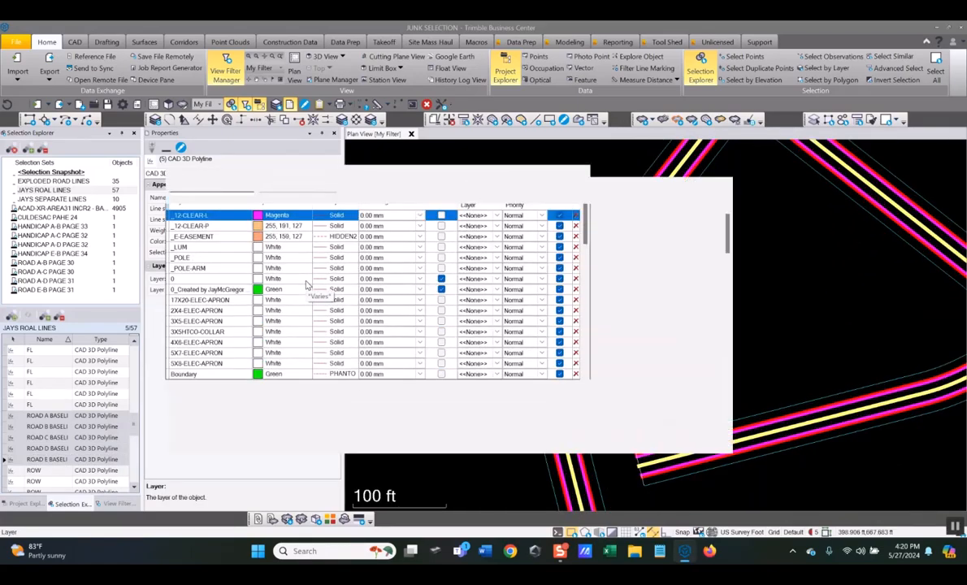
pyautogui.write('PRO')
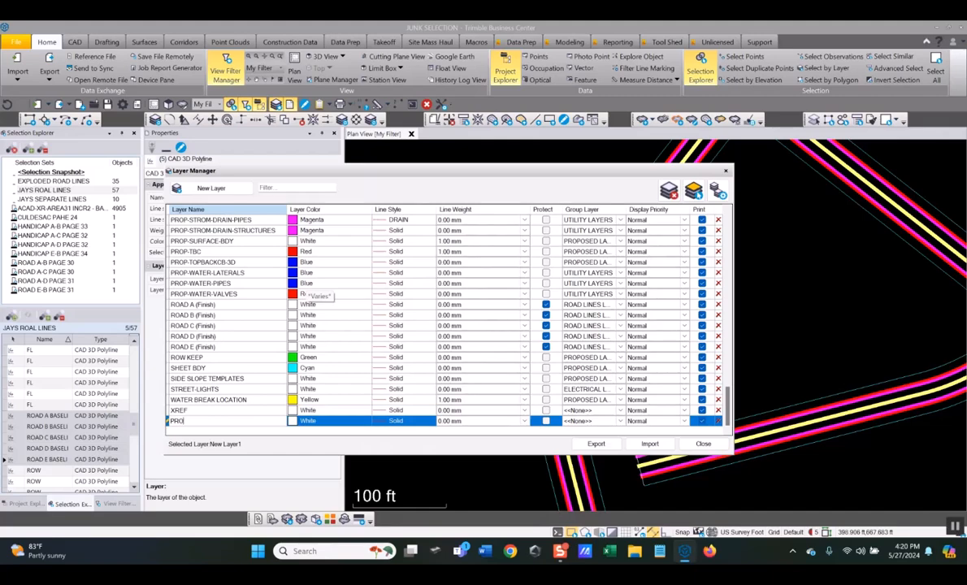
pyautogui.write('P-CL')
pyautogui.press('Tab')
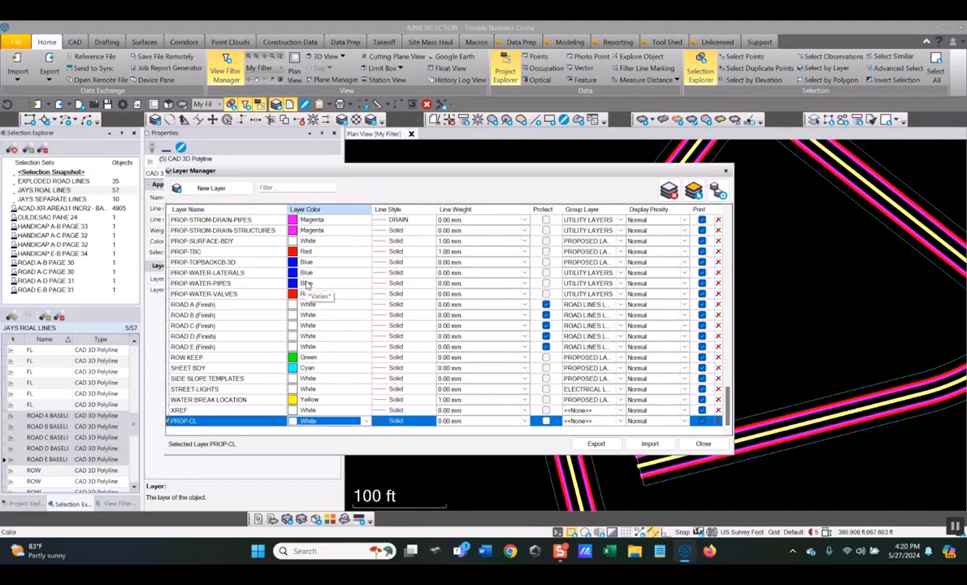
# Step: Set the PROP-CL layer's line weight to 1.00 mm and assign it to the PROPOSED LAYERS group
pyautogui.press('Tab')
pyautogui.press('Tab')
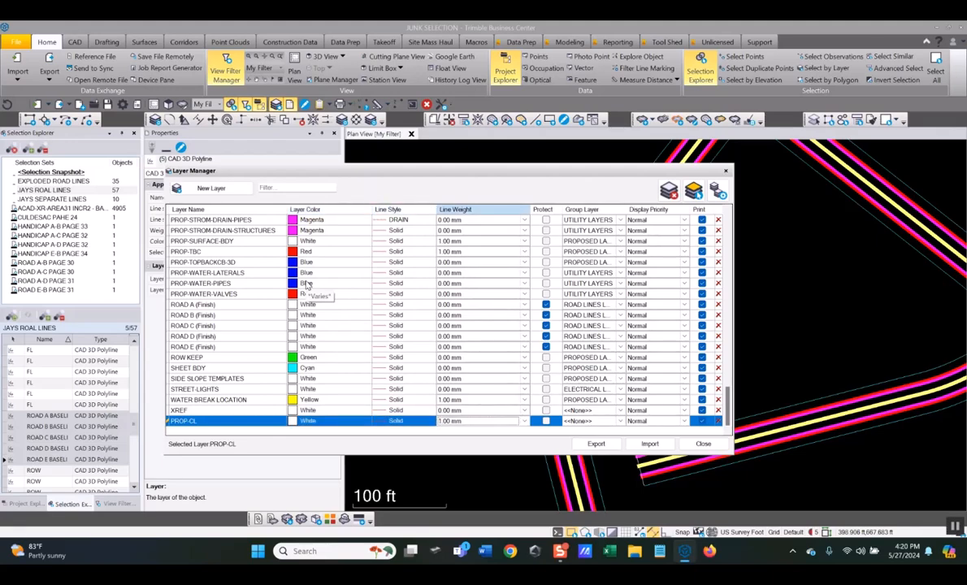
pyautogui.write('1')
pyautogui.press('Tab')
pyautogui.press('Tab')
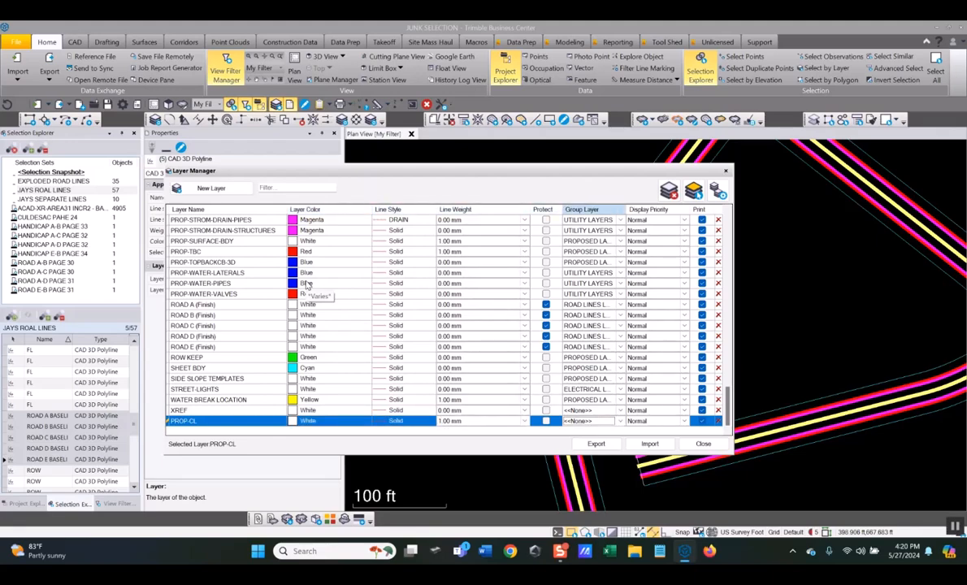
pyautogui.press('p')
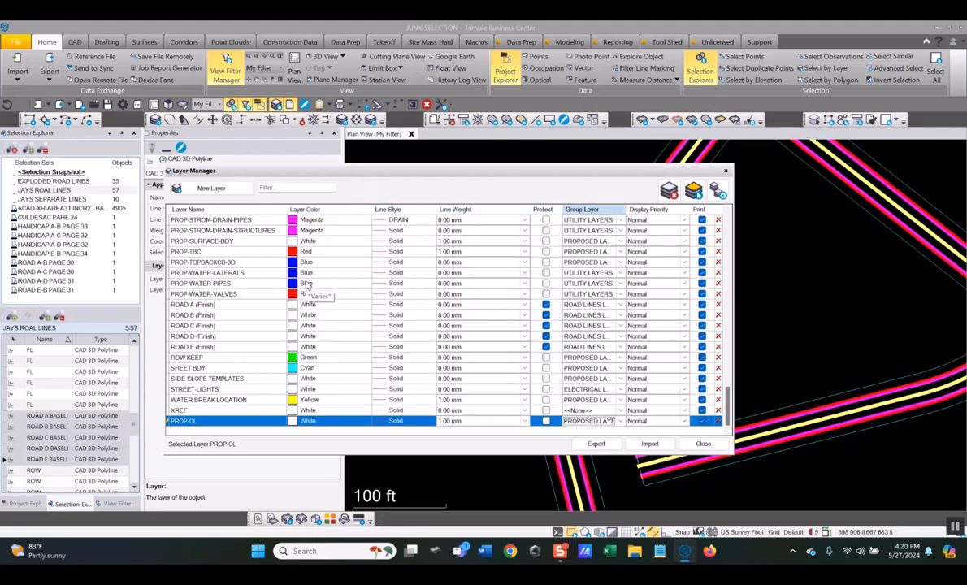
pyautogui.click(703, 443)
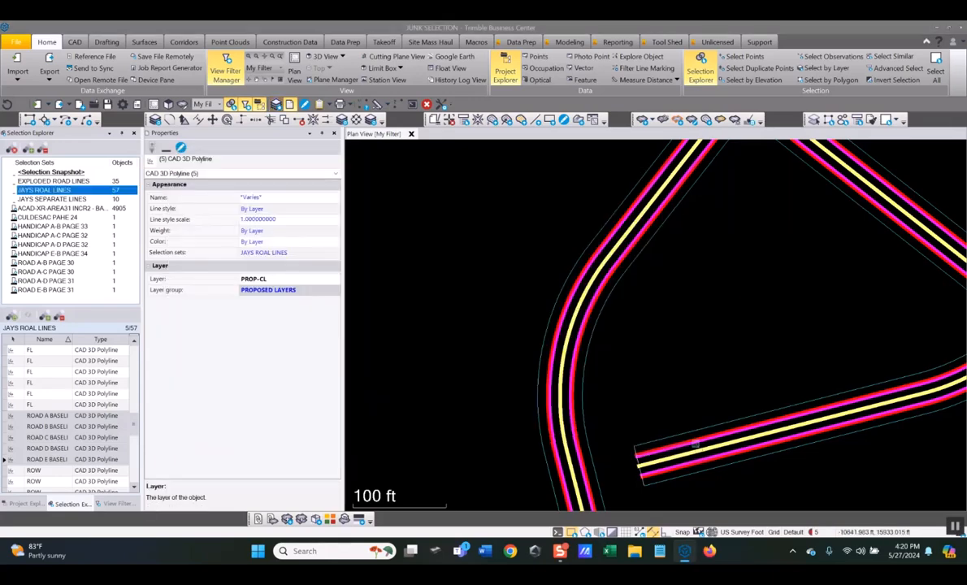
# Step: Clear the baseline selection, close the object properties and the Selection Explorer, and check the road line colors in the plan view
pyautogui.click(334, 137)
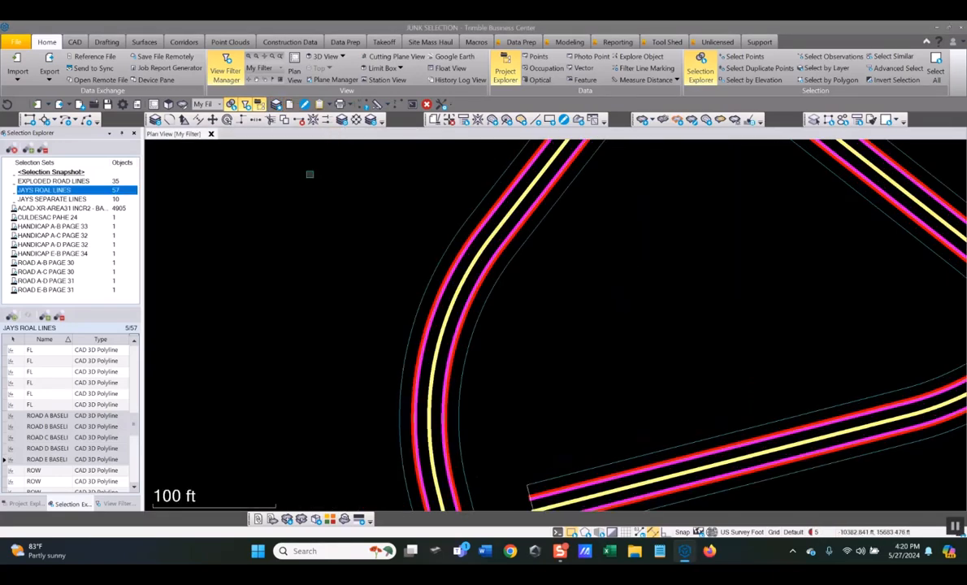
pyautogui.press('Escape')
pyautogui.scroll(-5, 379, 382)
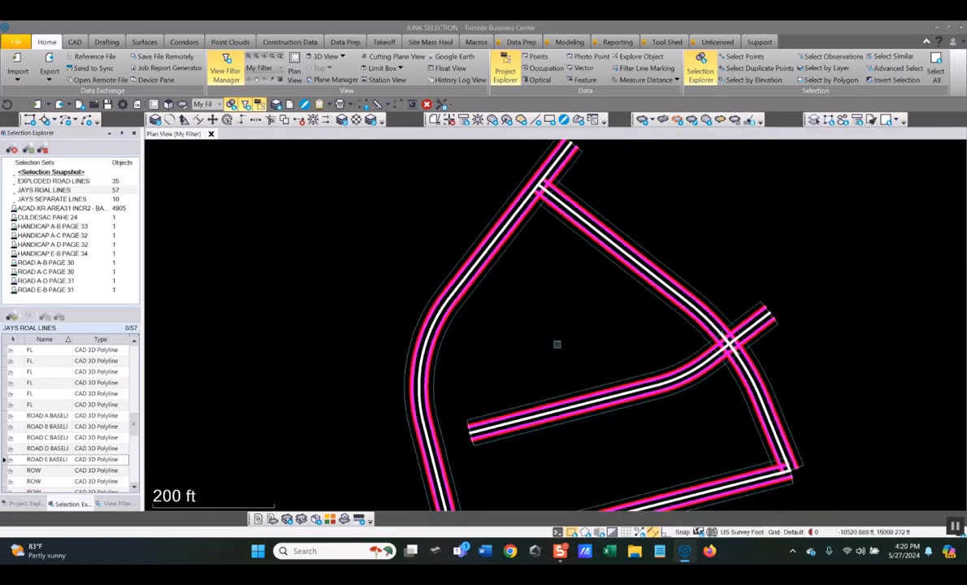
pyautogui.scroll(10, 631, 250)
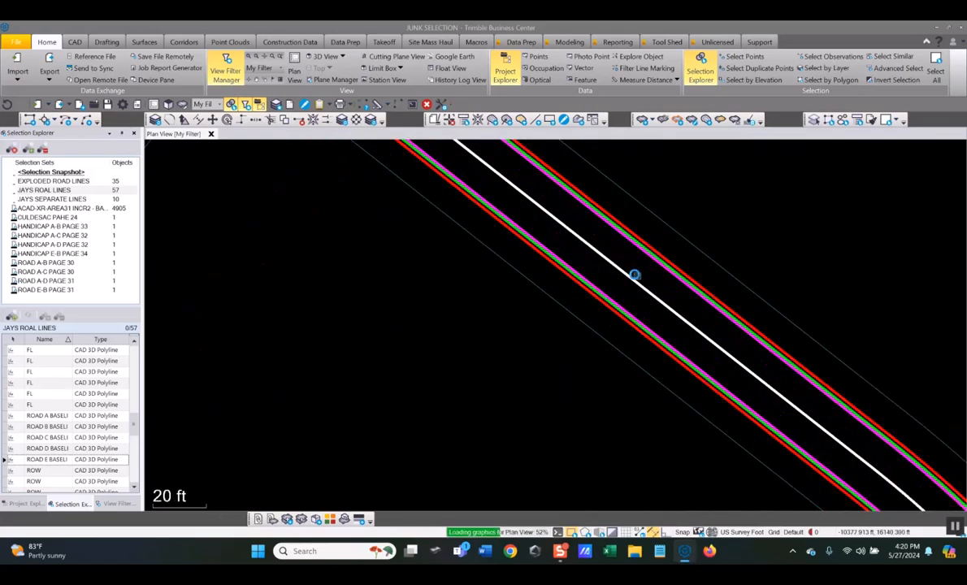
pyautogui.scroll(-2, 606, 305)
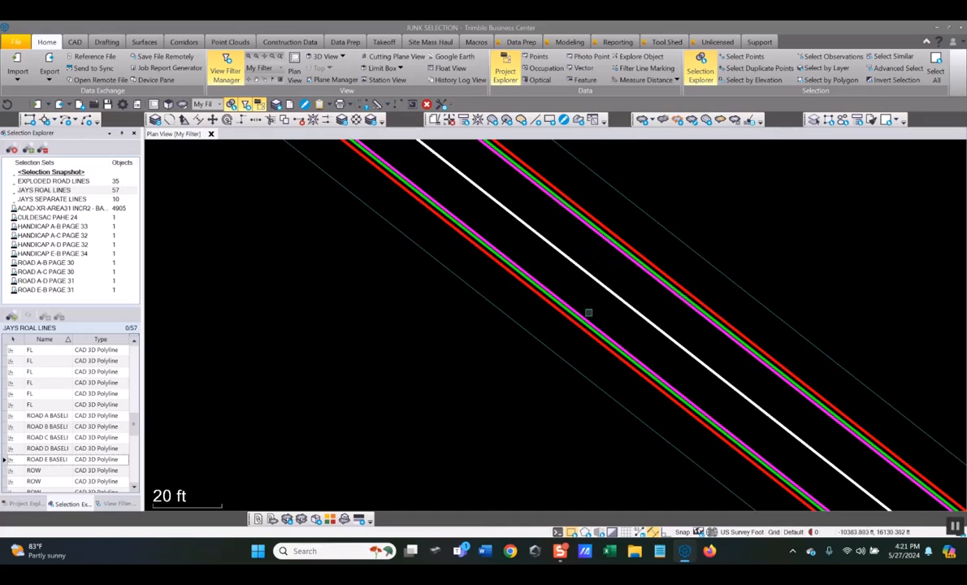
pyautogui.scroll(2, 577, 291)
pyautogui.scroll(-2, 577, 293)
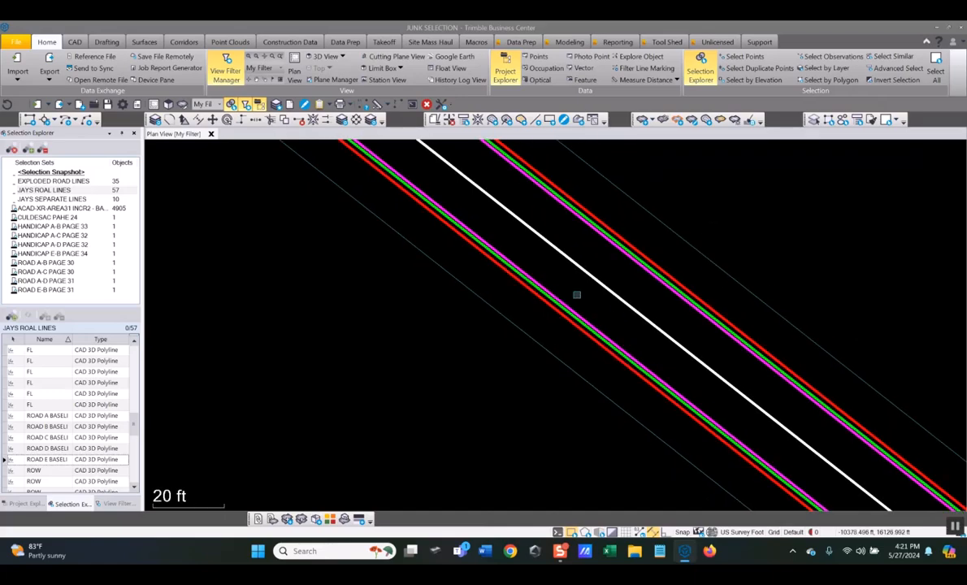
pyautogui.click(134, 132)
pyautogui.scroll(-6, 471, 381)
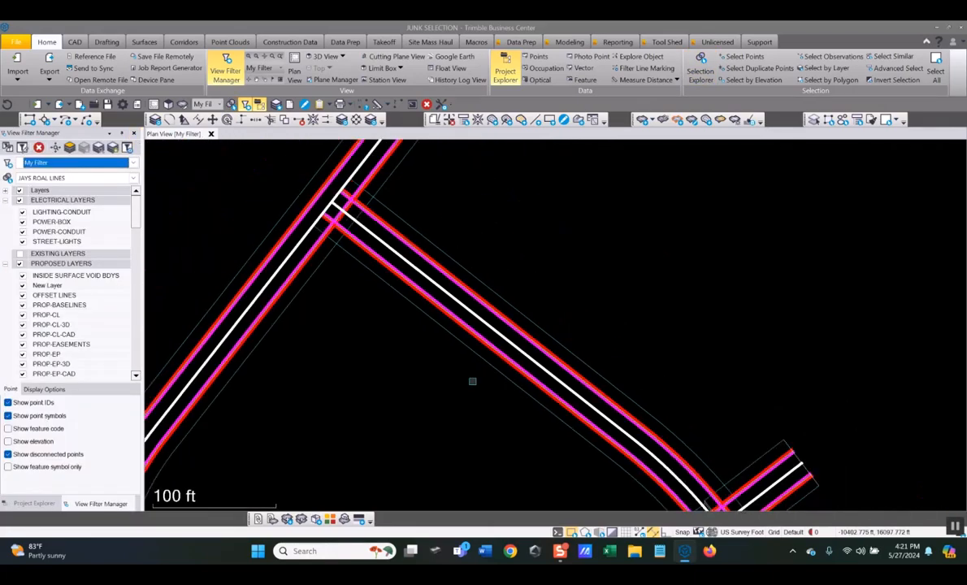
pyautogui.scroll(2, 460, 443)
pyautogui.moveTo(460, 444); pyautogui.dragTo(487, 245, button='middle')
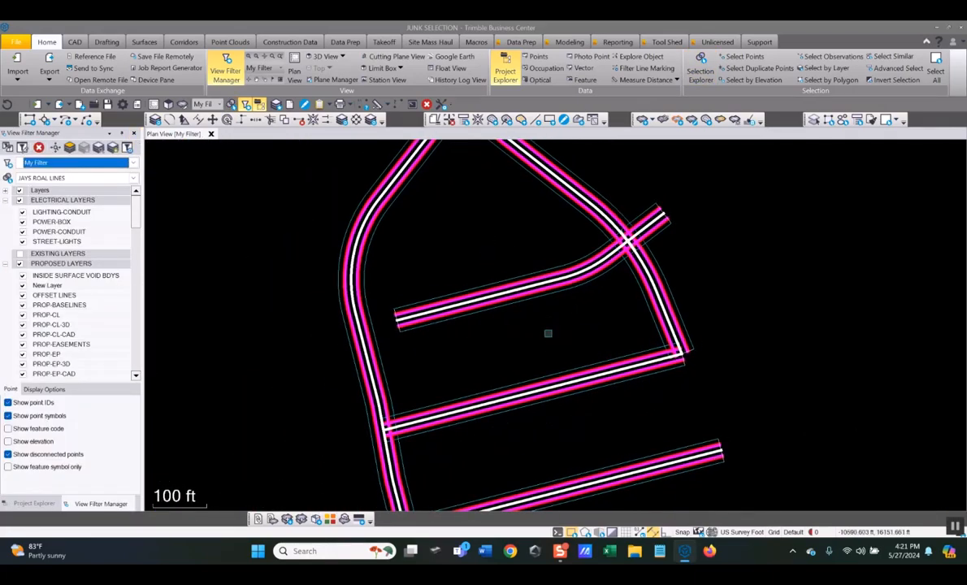
pyautogui.rightClick(263, 269)
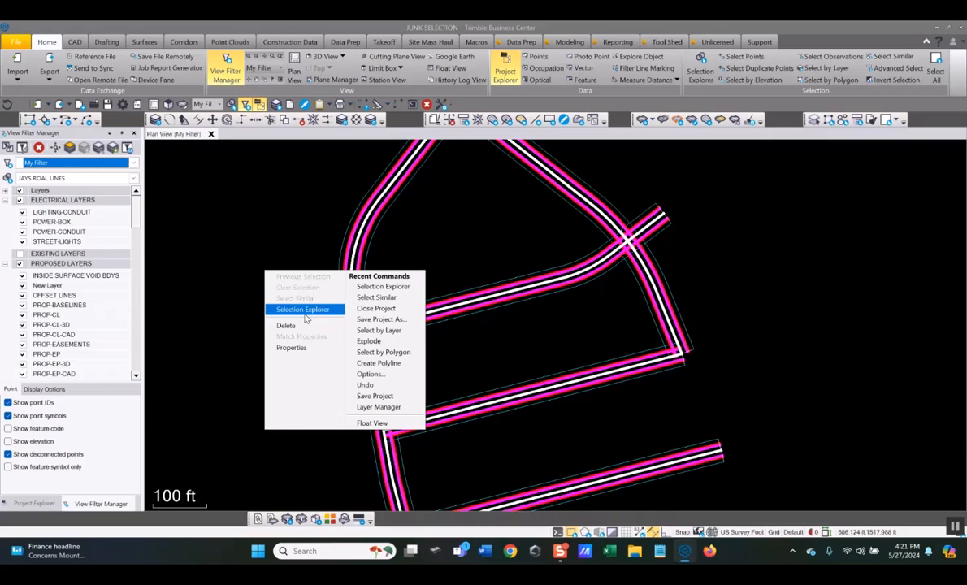
pyautogui.click(311, 228)
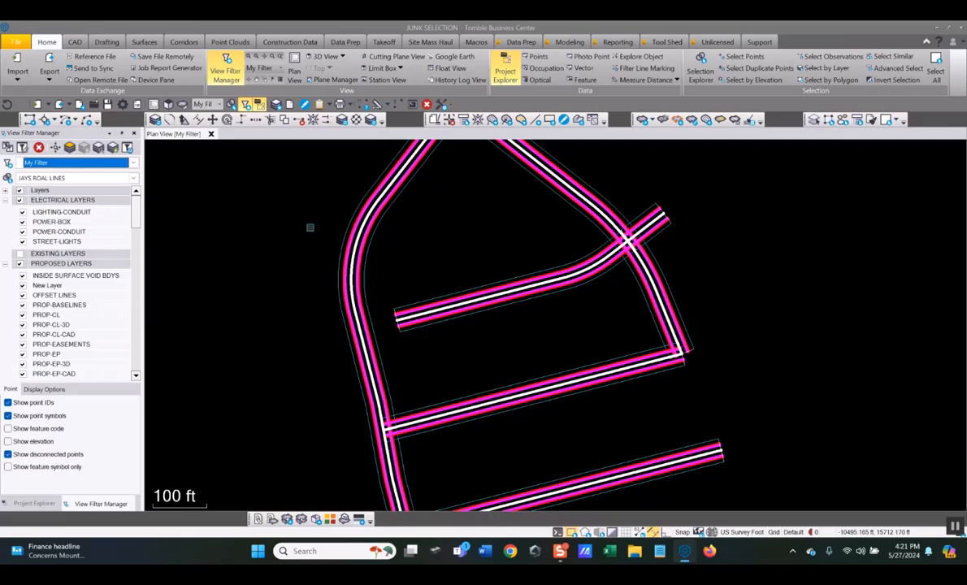